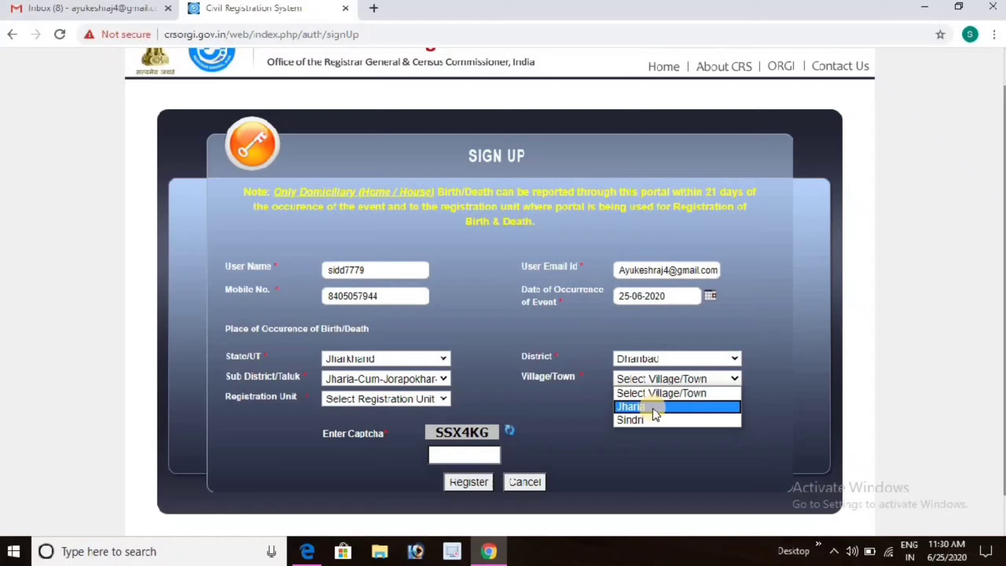
Choose Jharia village and Jharia Circle registration unit, enter the captcha, and register.
{"action": "left_click", "coordinate": [654, 408]}
{"action": "left_click", "coordinate": [407, 399]}
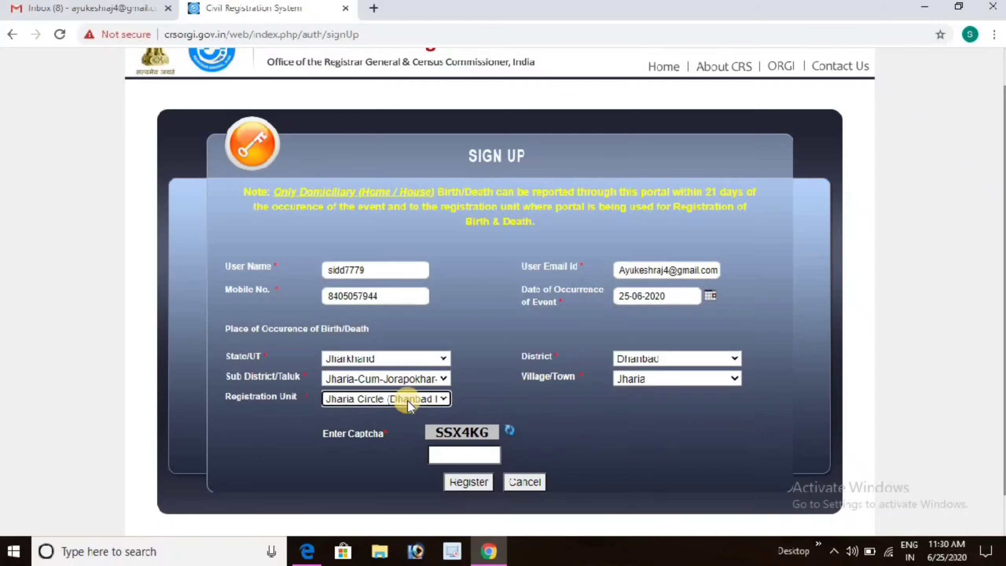
{"action": "left_click", "coordinate": [407, 400]}
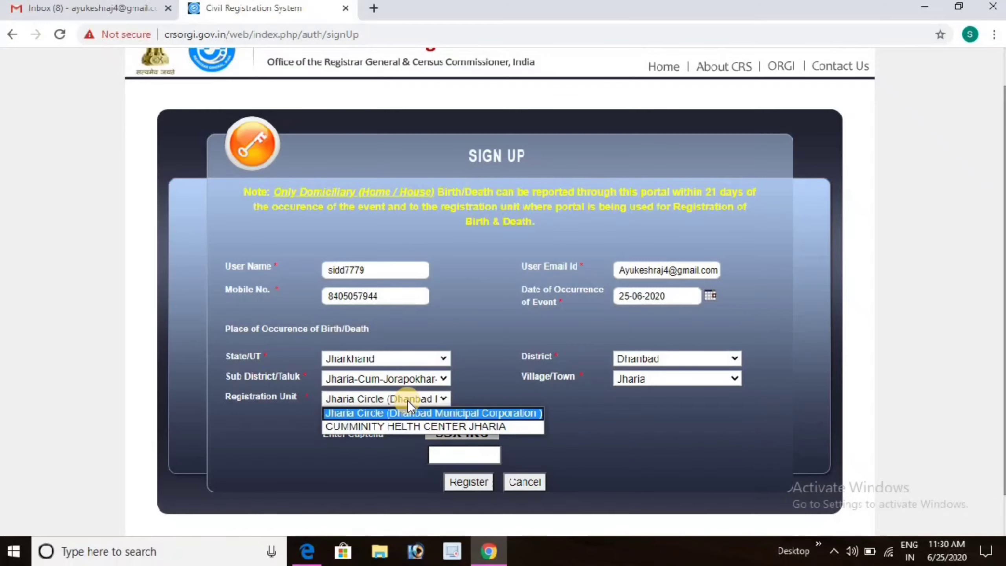
{"action": "left_click", "coordinate": [407, 400]}
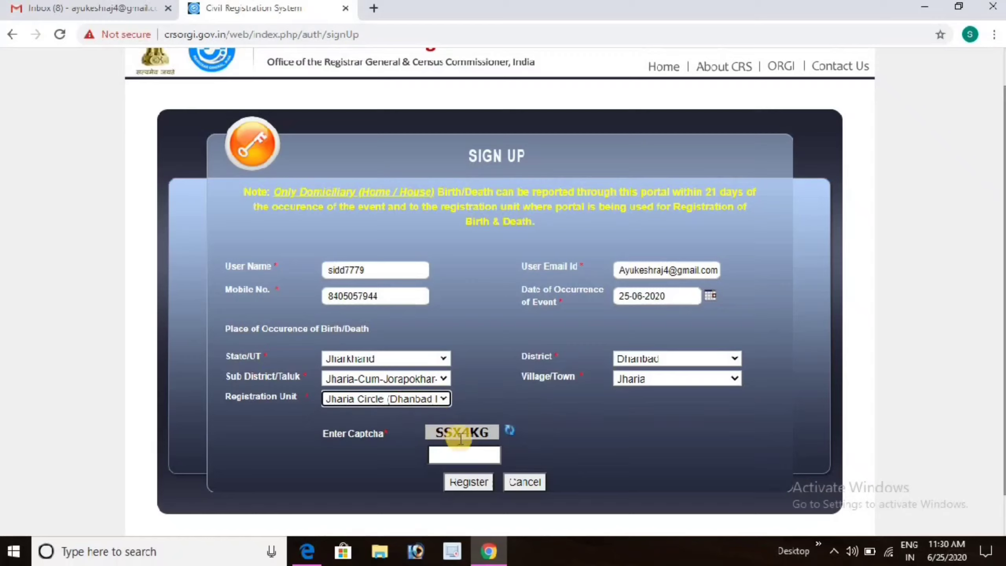
{"action": "left_click", "coordinate": [454, 458]}
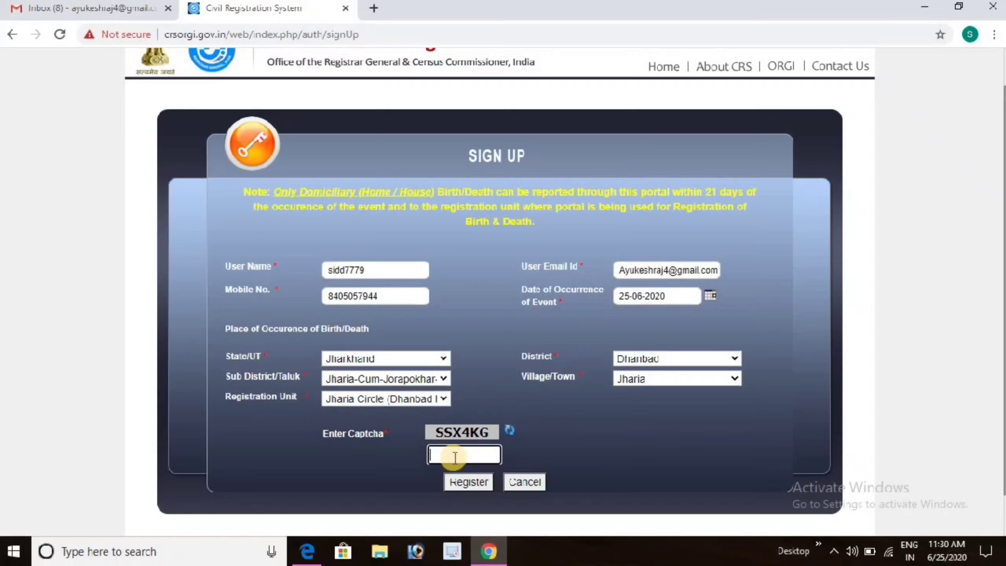
{"action": "type", "text": "SSX4KG"}
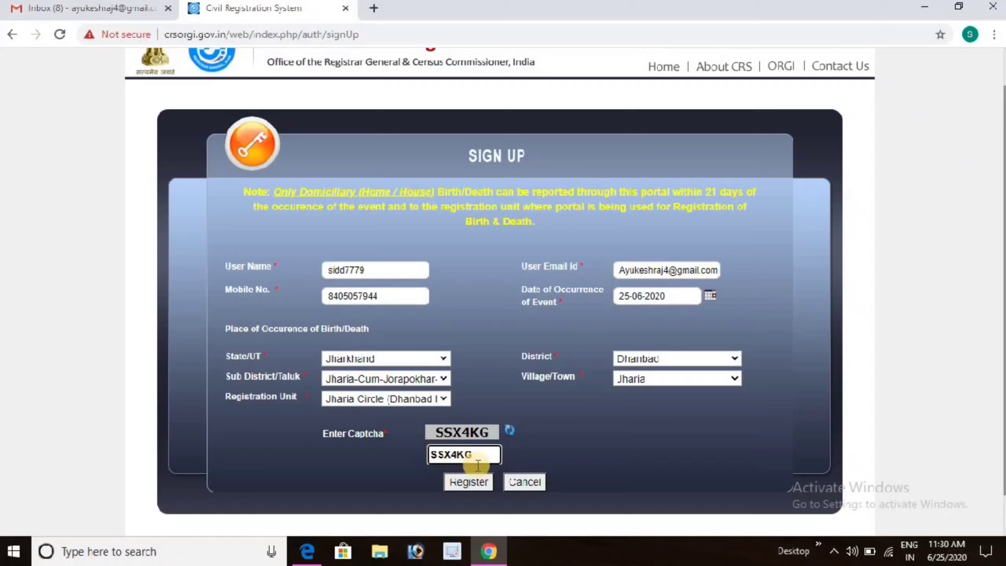
{"action": "left_click", "coordinate": [462, 484]}
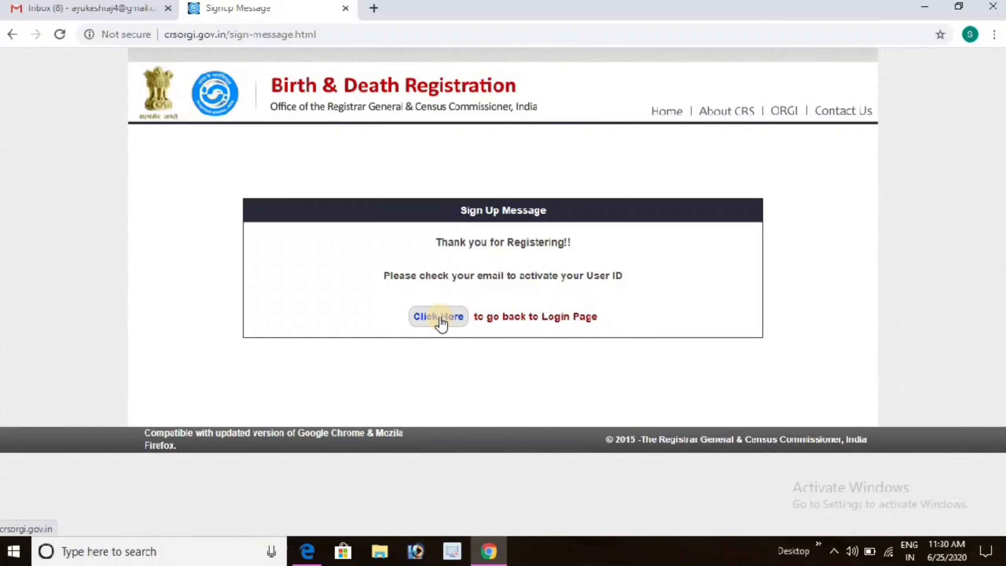
Open the CRS User Registration activation email in Gmail.
{"action": "left_click", "coordinate": [102, 8]}
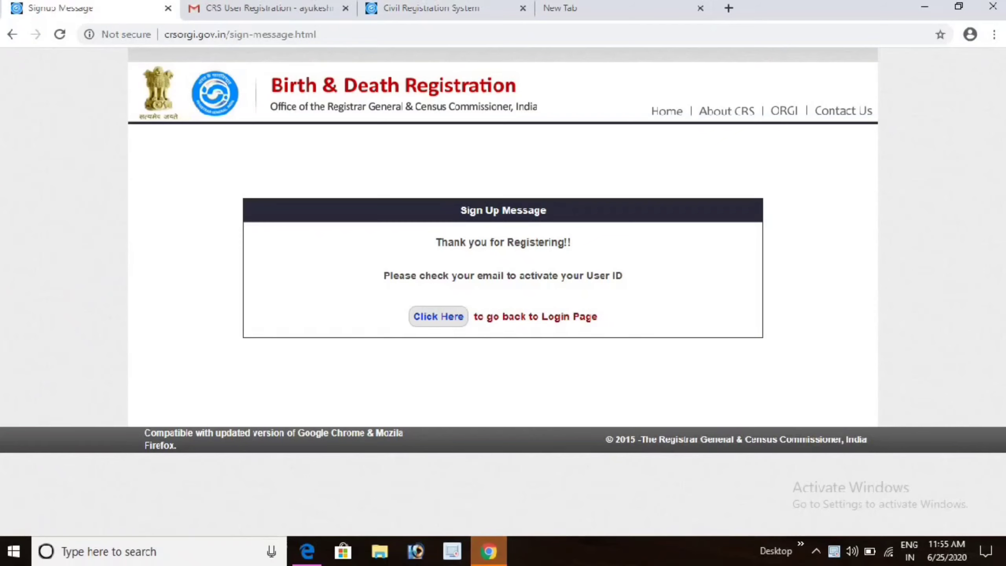
{"action": "left_click", "coordinate": [257, 9]}
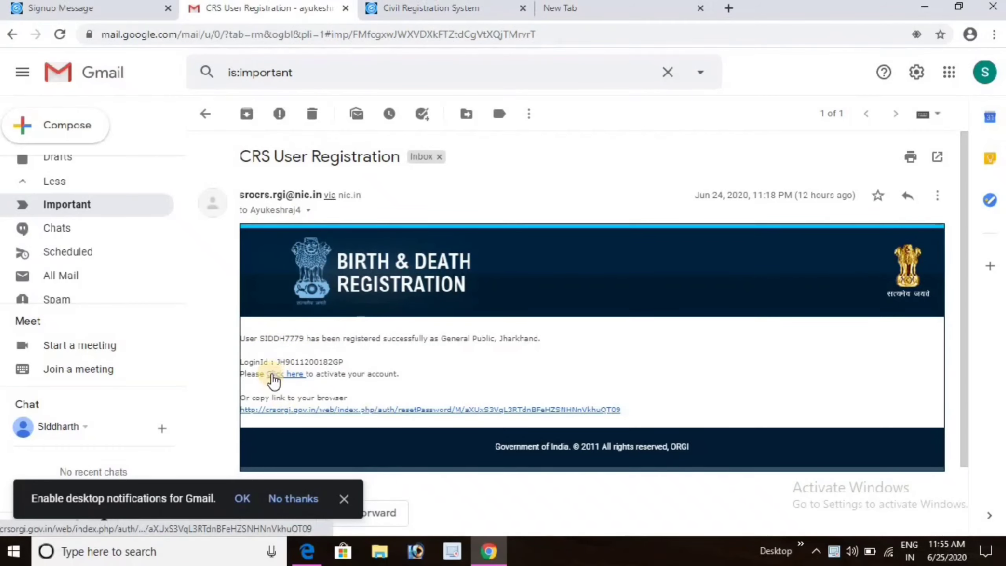
Select the login ID shown in the CRS User Registration email.
{"action": "left_click", "coordinate": [302, 361]}
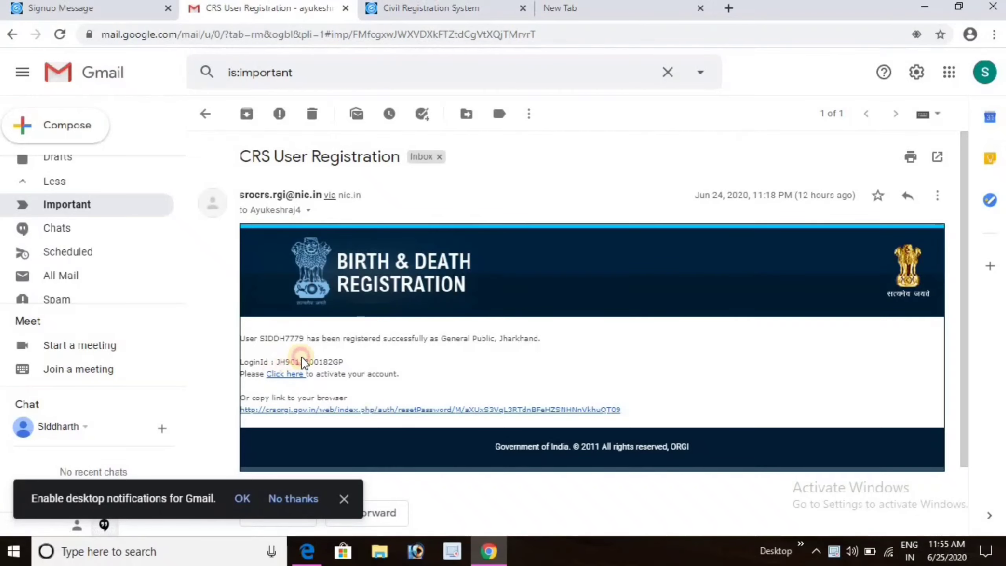
{"action": "left_click_drag", "start_coordinate": [277, 362], "coordinate": [344, 363]}
{"action": "key", "text": "ctrl+c"}
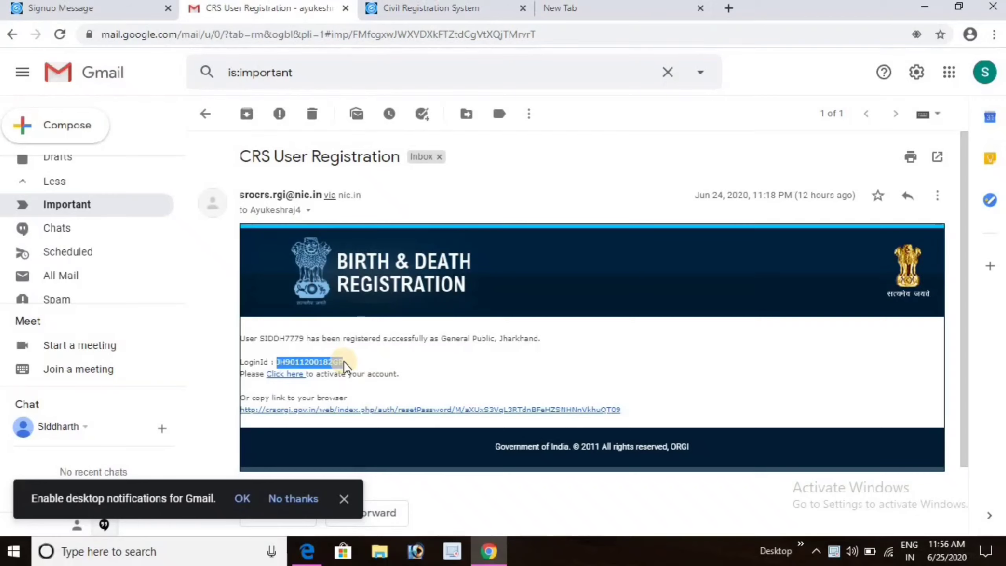
Use the activation link to set a new password for the pasted login ID, and submit.
{"action": "left_click", "coordinate": [285, 373]}
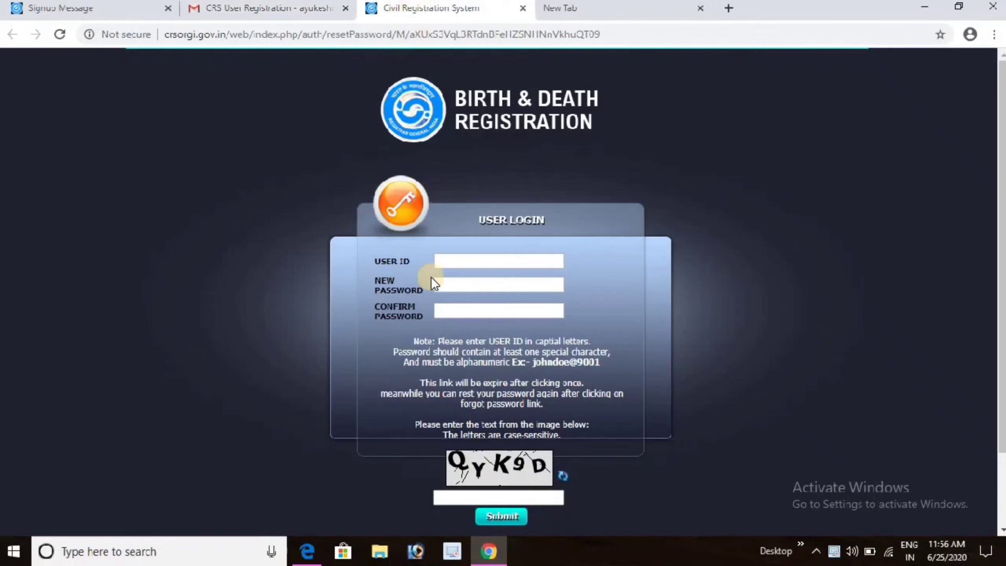
{"action": "left_click", "coordinate": [445, 261]}
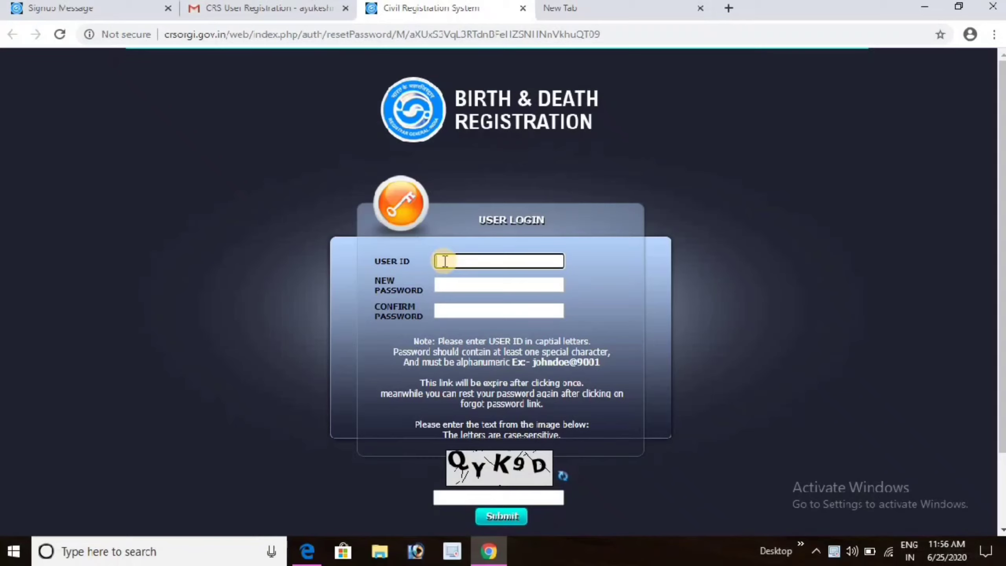
{"action": "key", "text": "ctrl+v"}
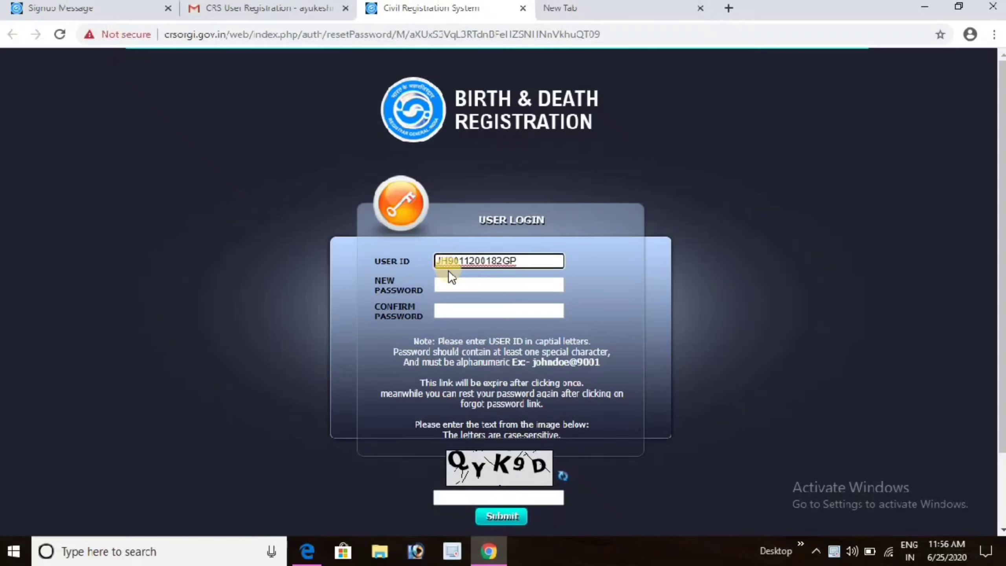
{"action": "left_click", "coordinate": [452, 282]}
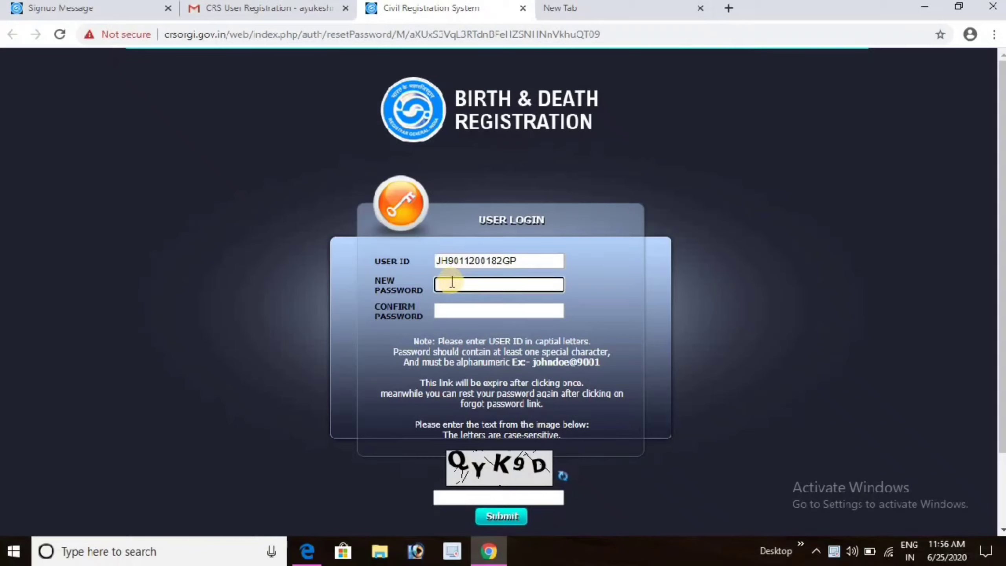
{"action": "key", "text": "Tab"}
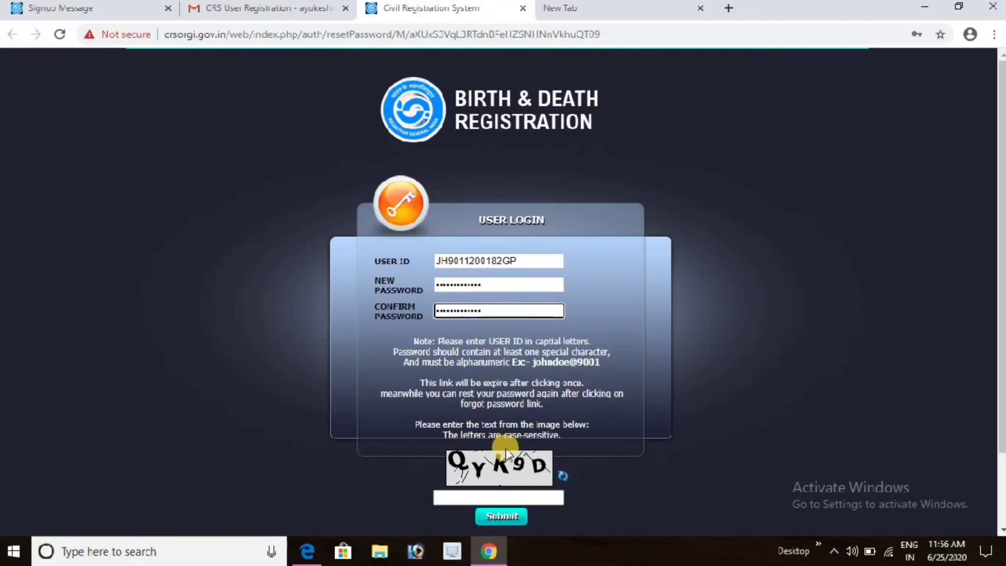
{"action": "left_click", "coordinate": [484, 497]}
{"action": "type", "text": "QYK9D"}
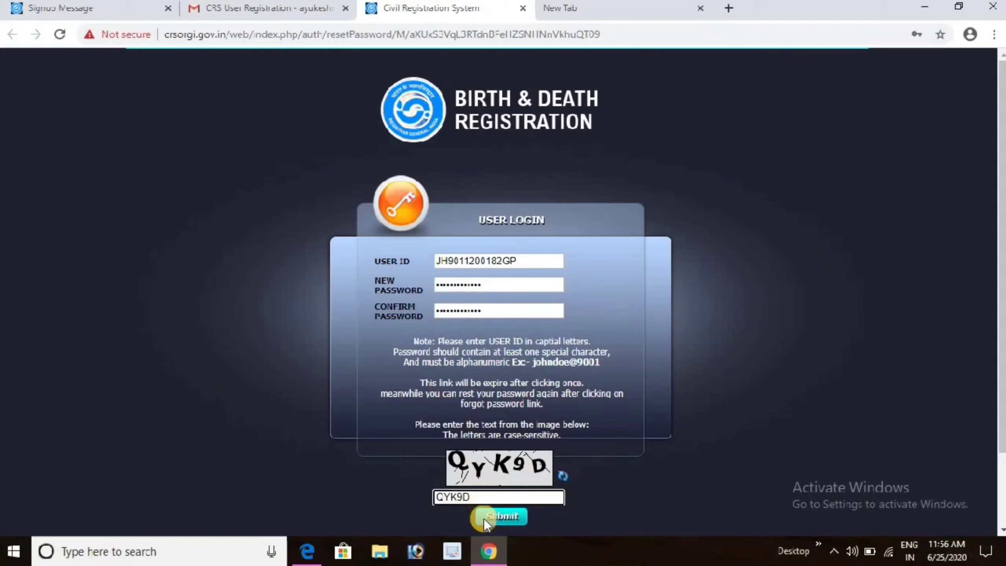
{"action": "left_click", "coordinate": [495, 517]}
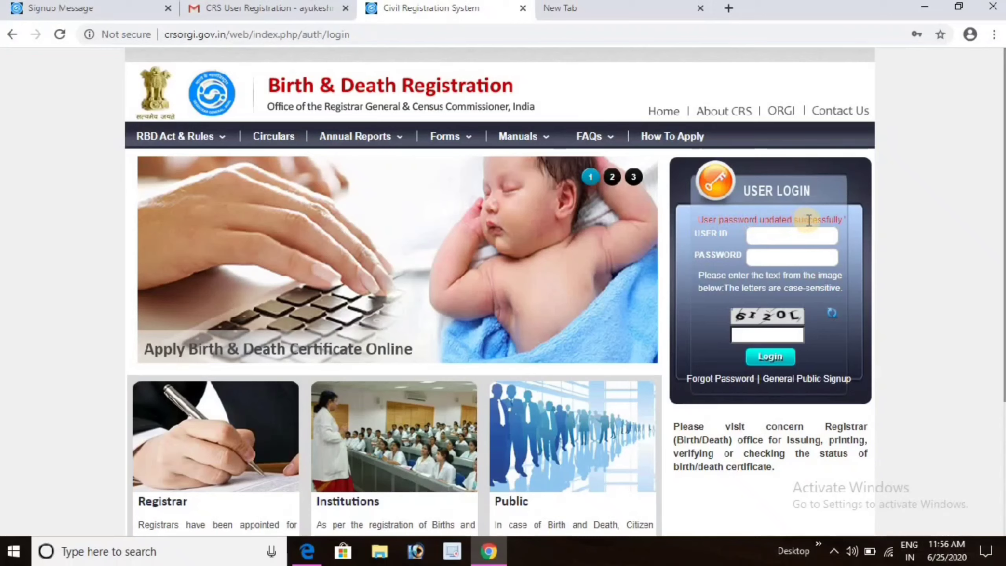
Log in with the pasted login ID, the account password and the captcha.
{"action": "left_click", "coordinate": [766, 235]}
{"action": "key", "text": "ctrl+v"}
{"action": "left_click", "coordinate": [770, 253]}
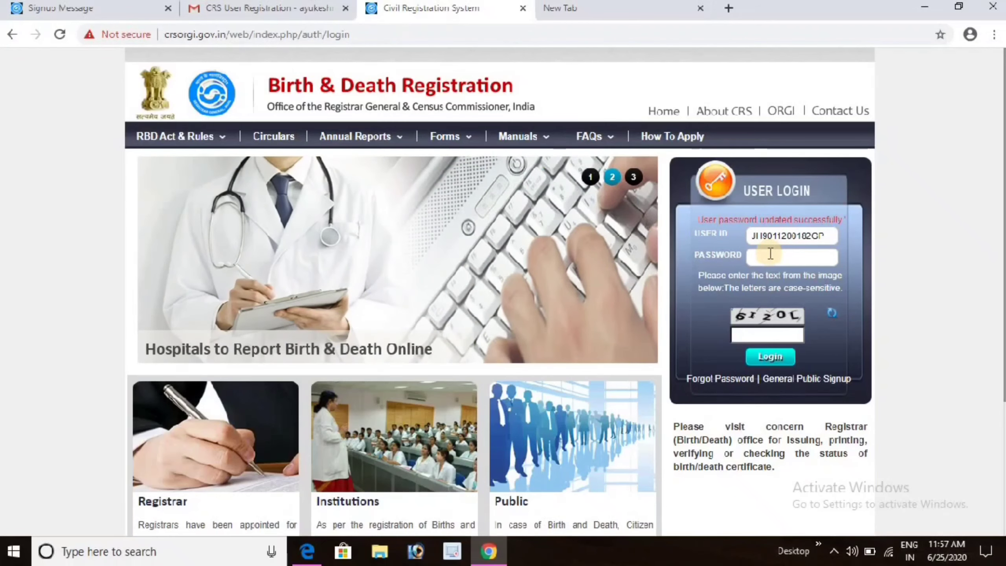
{"action": "type", "text": "p"}
{"action": "key", "text": "ctrl+v"}
{"action": "left_click", "coordinate": [752, 335]}
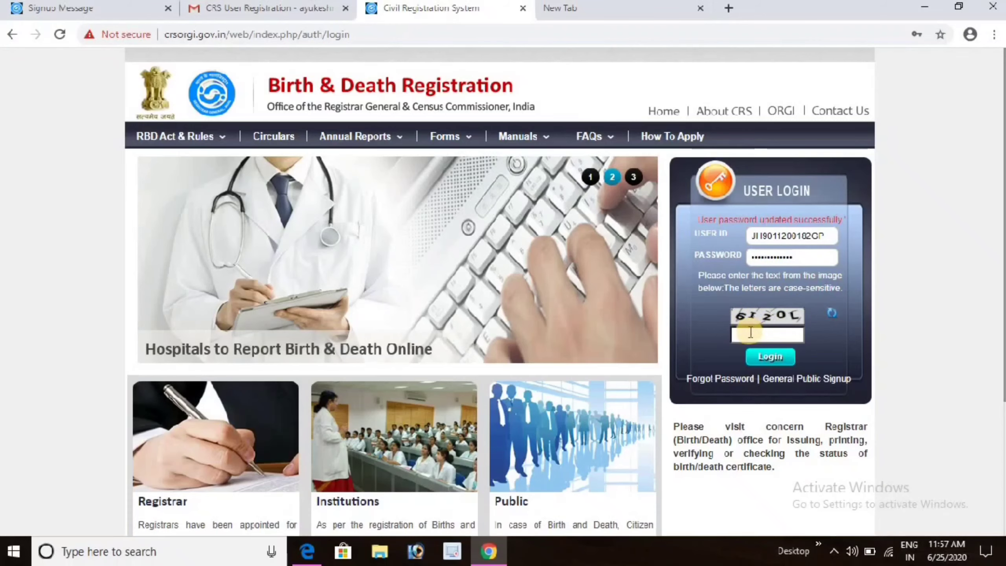
{"action": "type", "text": "CQEB8"}
{"action": "left_click", "coordinate": [763, 359]}
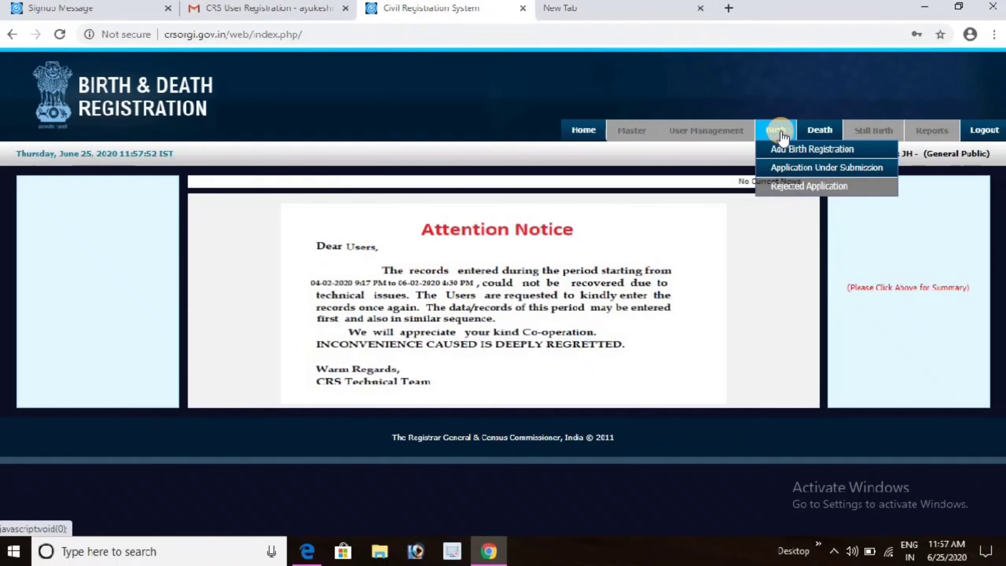
Start a new birth registration from Birth > Add Birth Registration.
{"action": "mouse_move", "coordinate": [778, 137]}
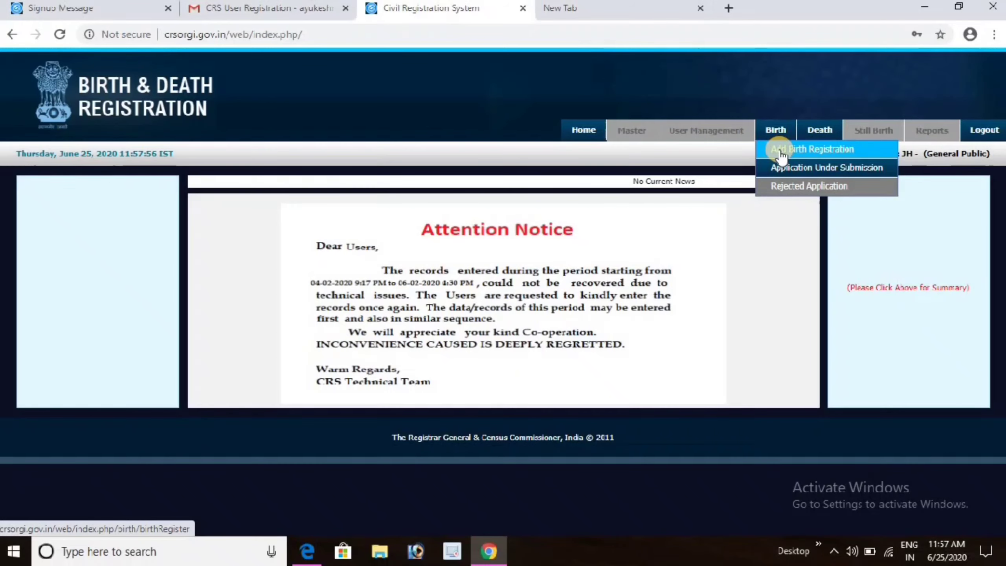
{"action": "left_click", "coordinate": [781, 151]}
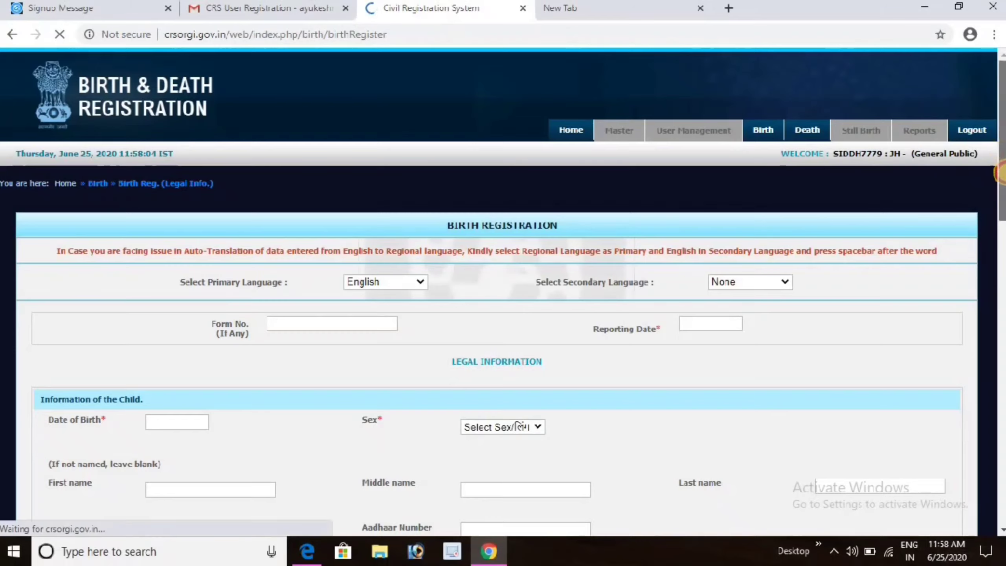
{"action": "scroll", "coordinate": [1003, 154], "scroll_direction": "down", "scroll_amount": 4}
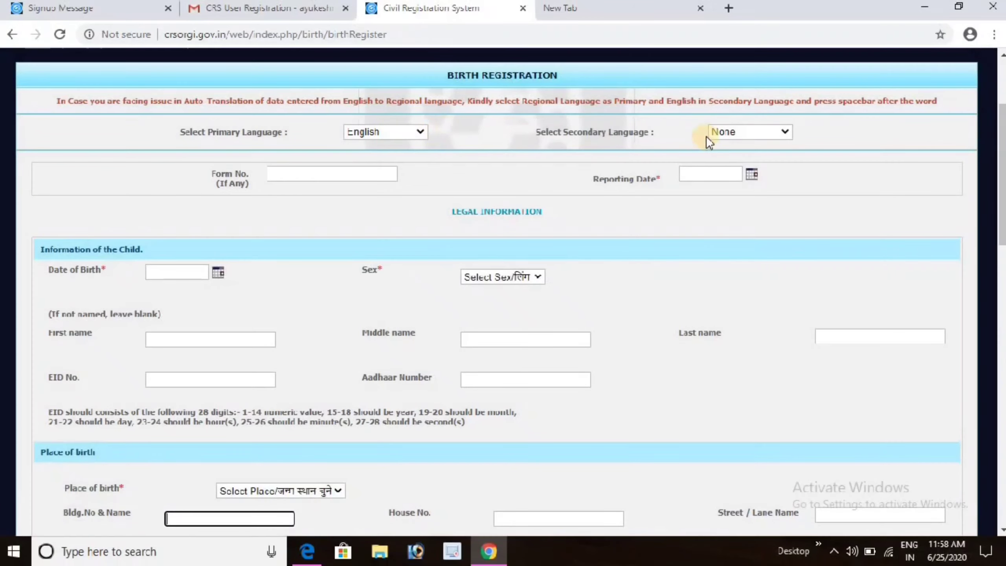
Add Hindi as secondary language, enter Form No. 001 and reporting date 25-06-2020.
{"action": "left_click", "coordinate": [728, 127]}
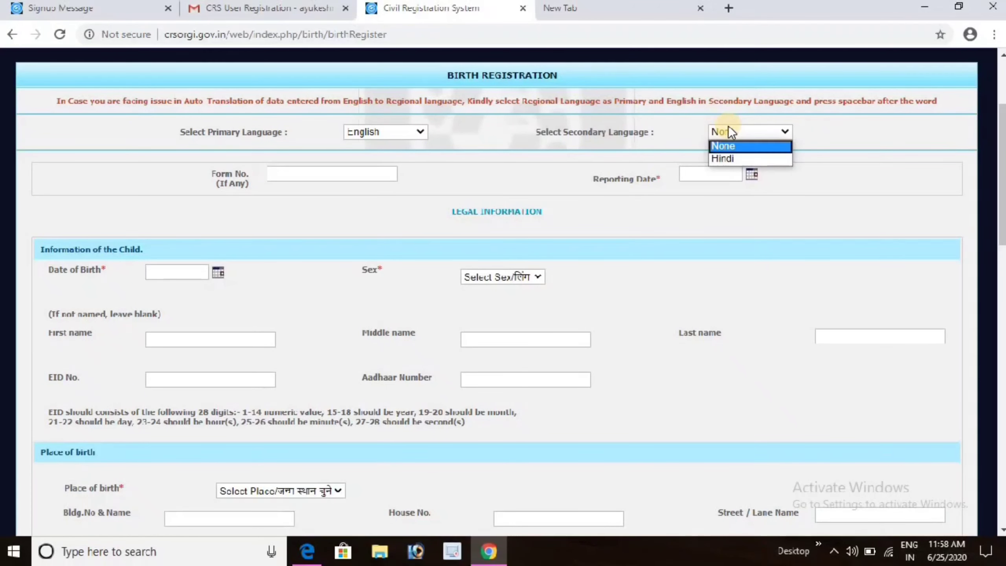
{"action": "left_click", "coordinate": [728, 159]}
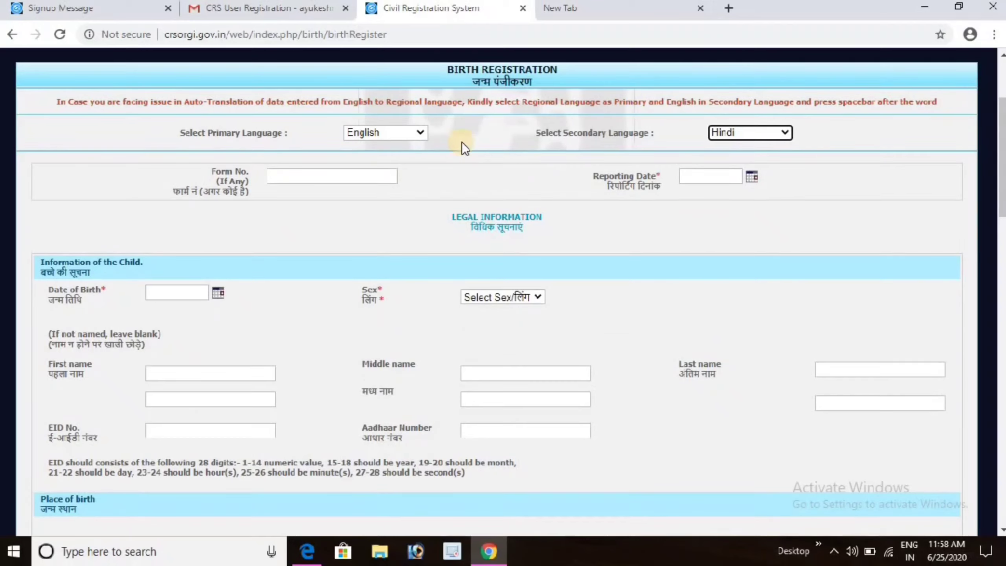
{"action": "left_click", "coordinate": [313, 182]}
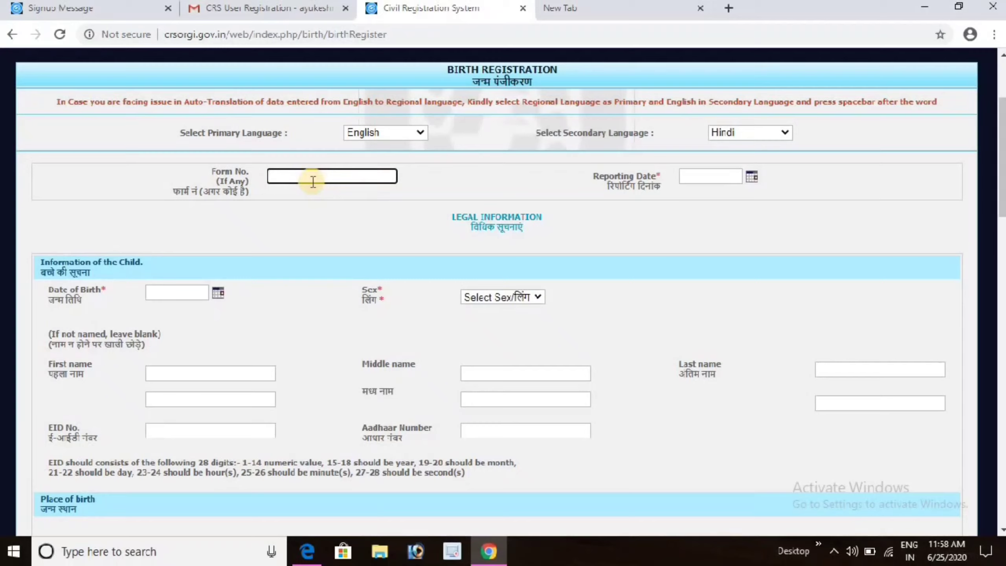
{"action": "type", "text": "001"}
{"action": "key", "text": "Tab"}
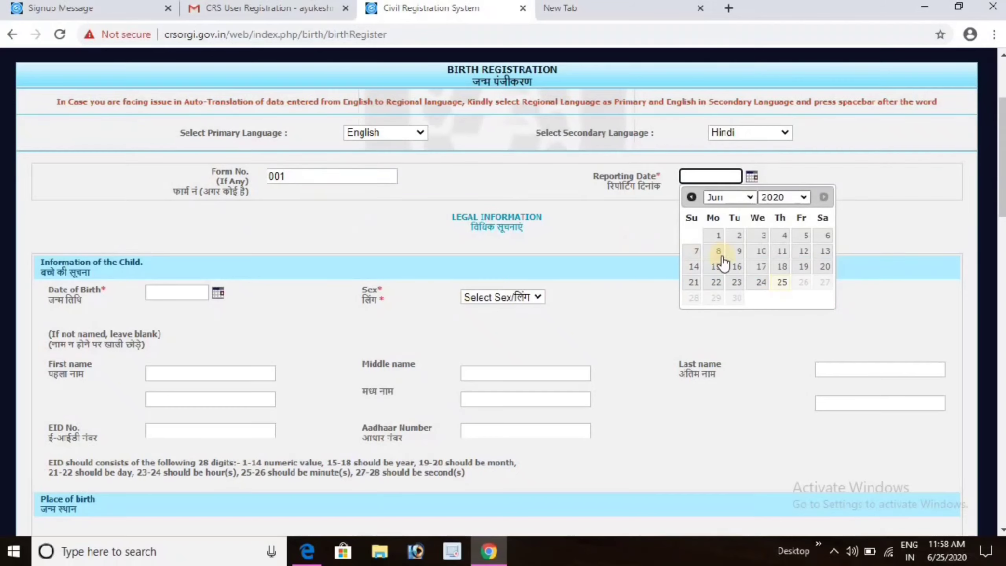
{"action": "left_click", "coordinate": [783, 283]}
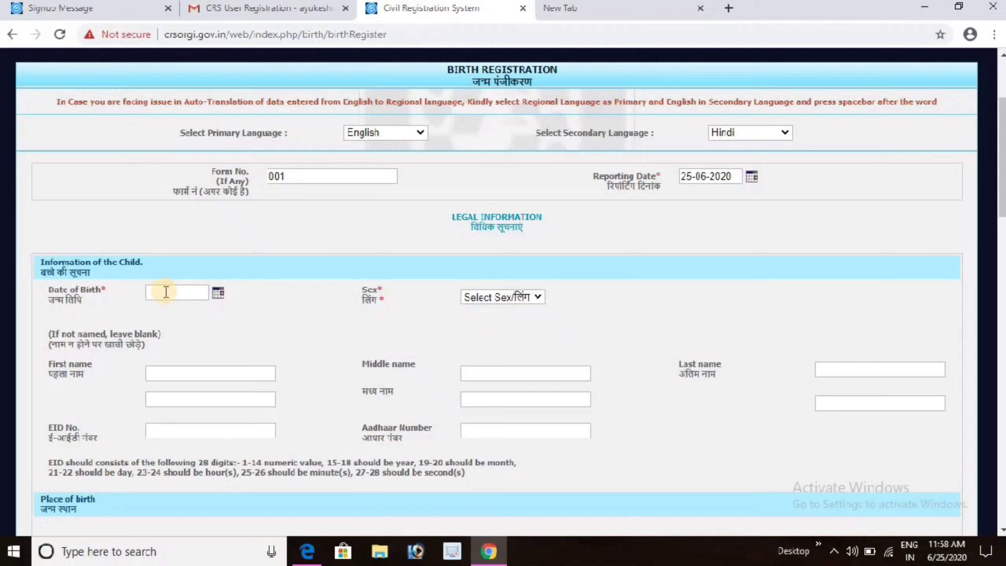
{"action": "left_click", "coordinate": [216, 293]}
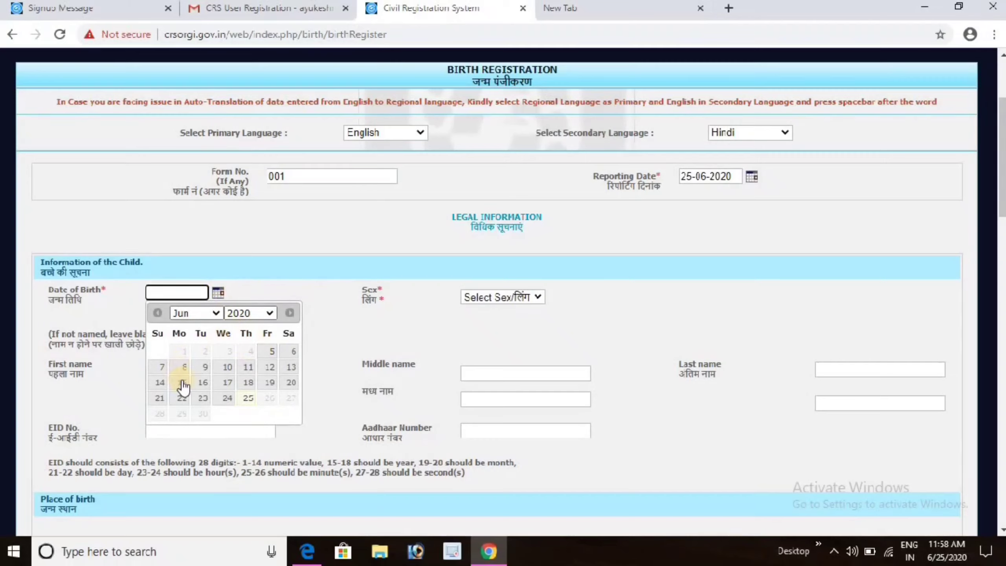
{"action": "left_click", "coordinate": [228, 398]}
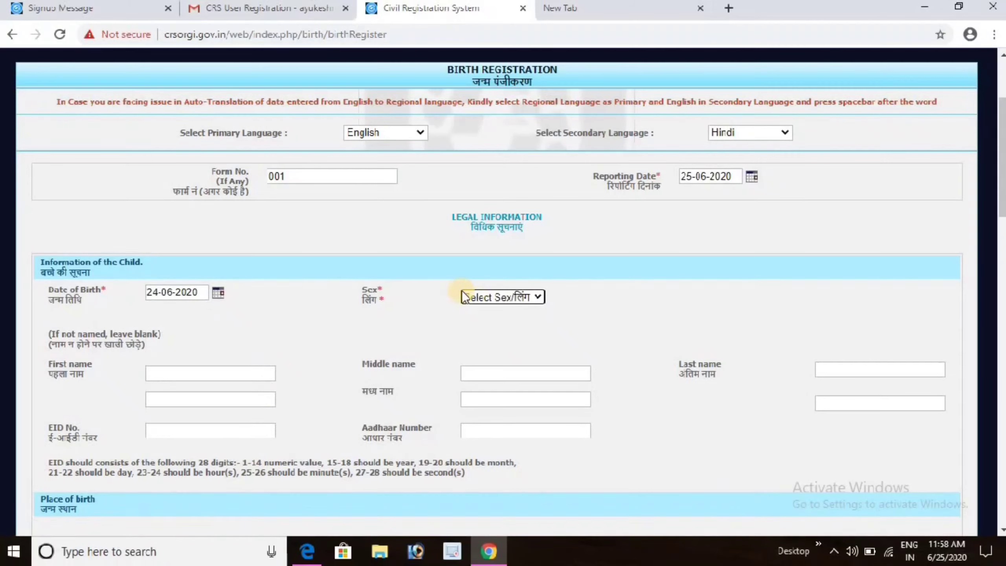
{"action": "left_click", "coordinate": [483, 296]}
{"action": "left_click", "coordinate": [483, 324]}
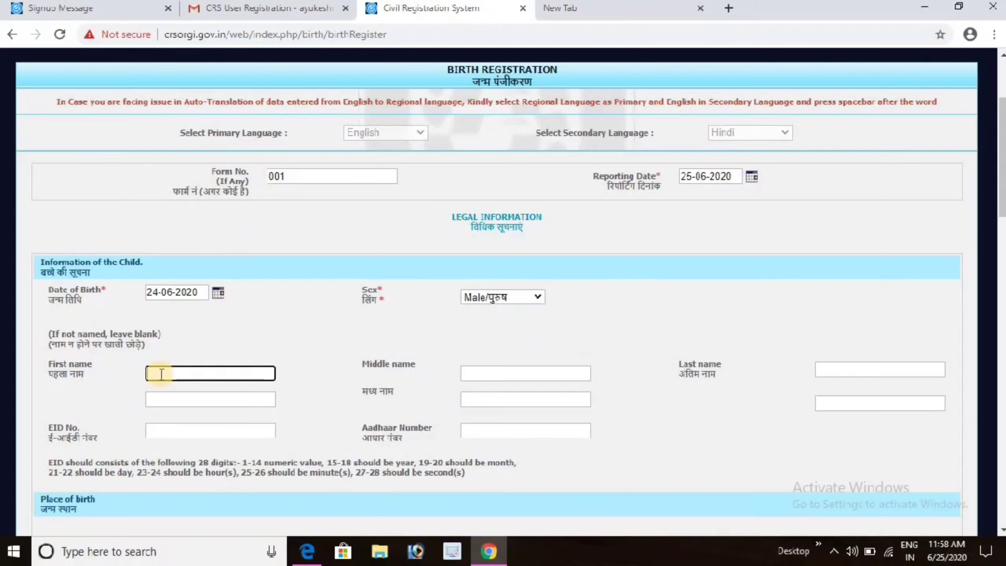
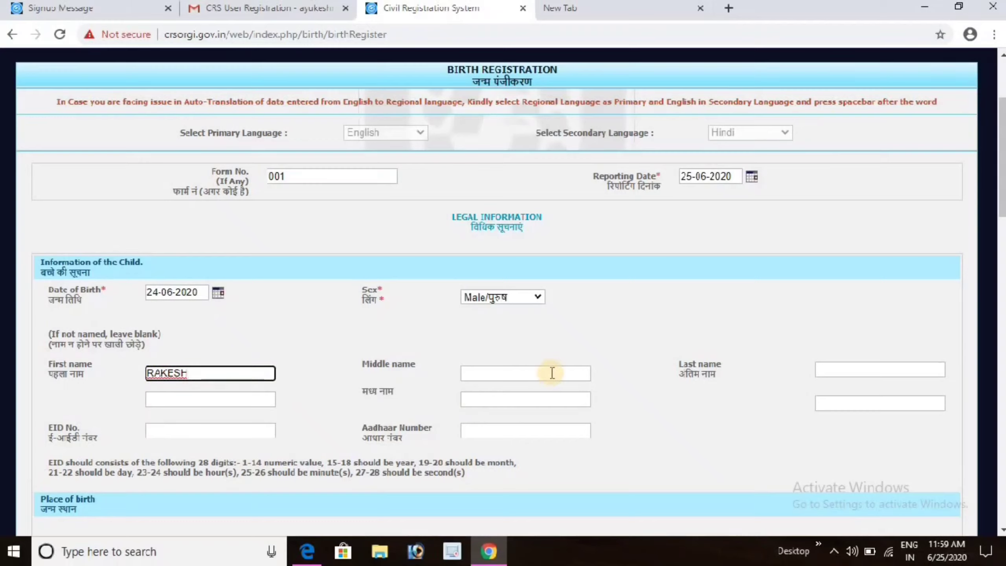
Enter the child's first and last name, then advance to the Aadhaar Number field.
{"action": "left_click", "coordinate": [835, 370]}
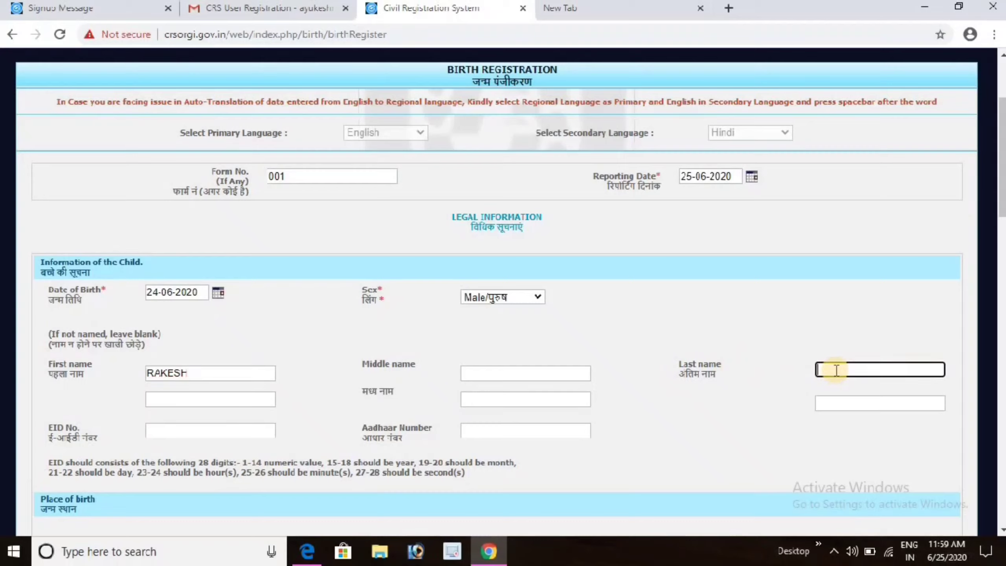
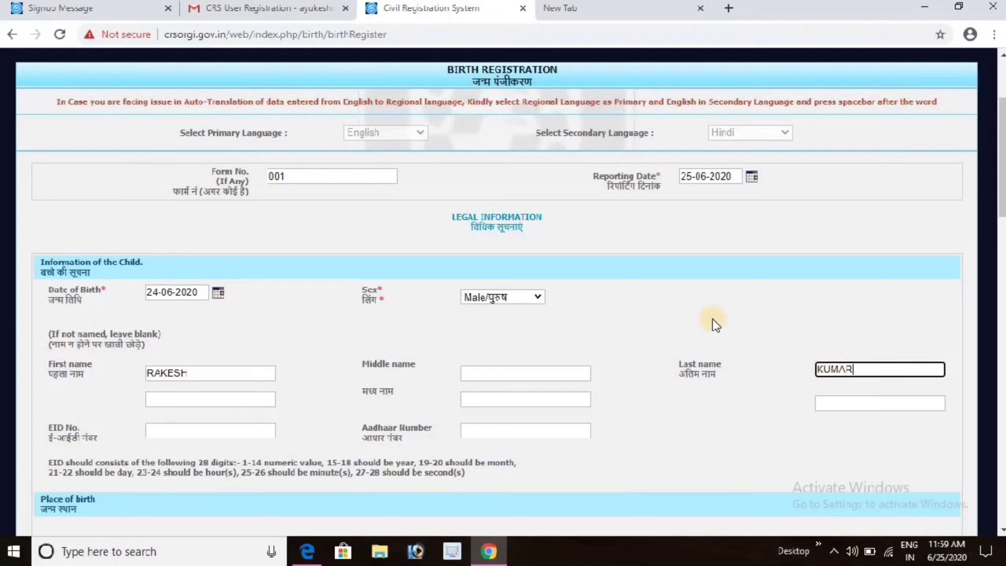
{"action": "left_click", "coordinate": [207, 398]}
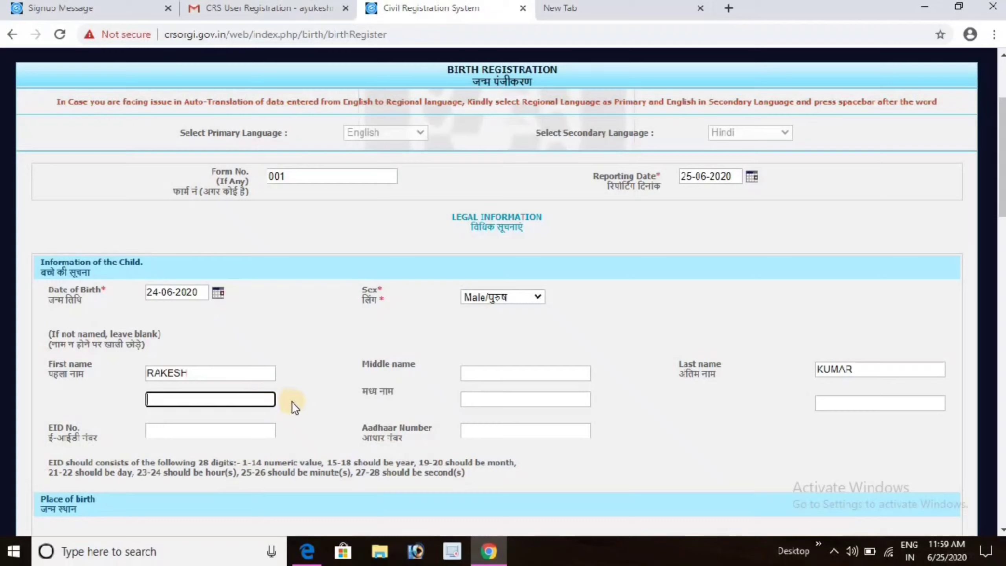
{"action": "left_click", "coordinate": [224, 432]}
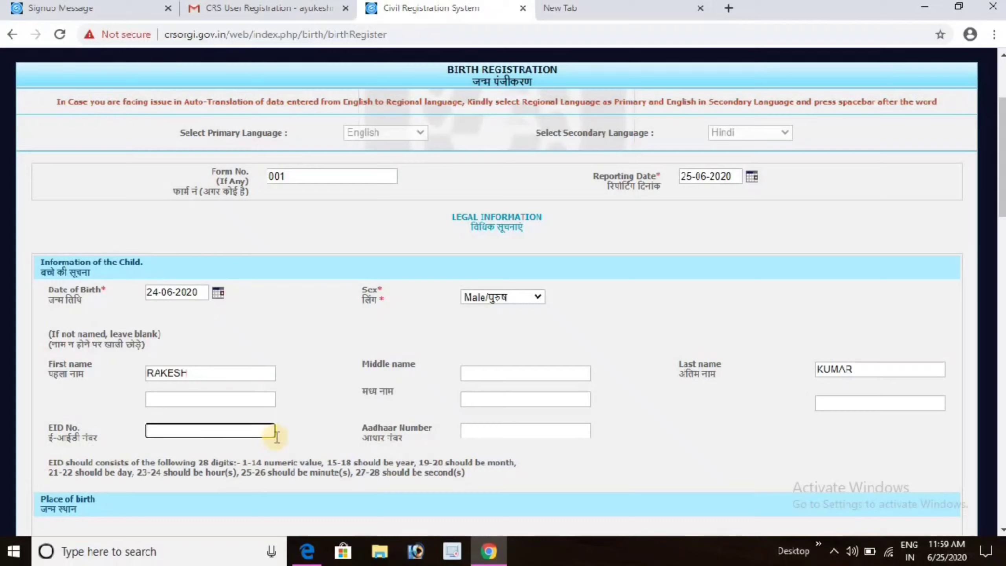
{"action": "left_click", "coordinate": [486, 427]}
Set the place of birth to House and fill the address fields with M and A.
{"action": "scroll", "coordinate": [184, 99], "scroll_direction": "down", "scroll_amount": 10}
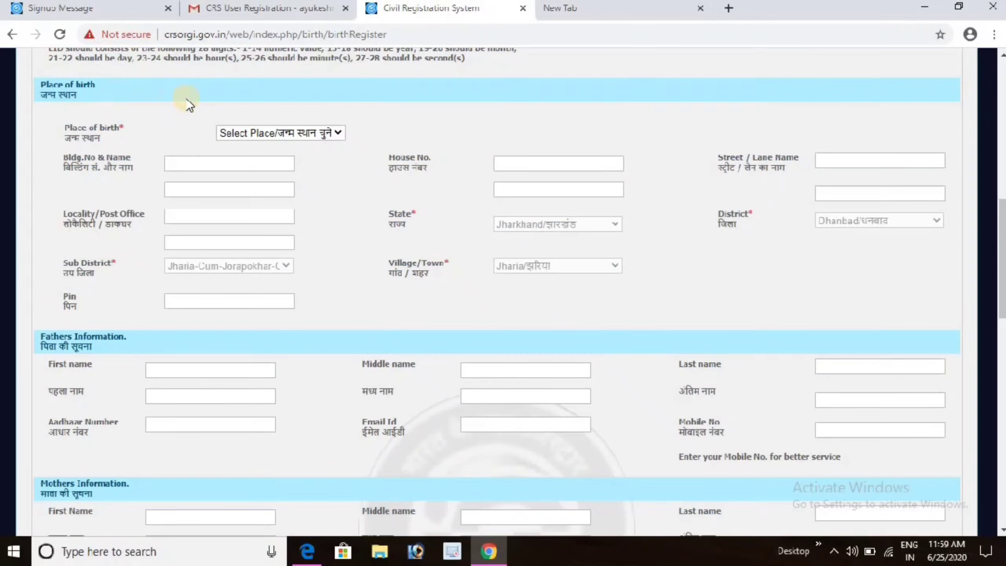
{"action": "left_click", "coordinate": [235, 133]}
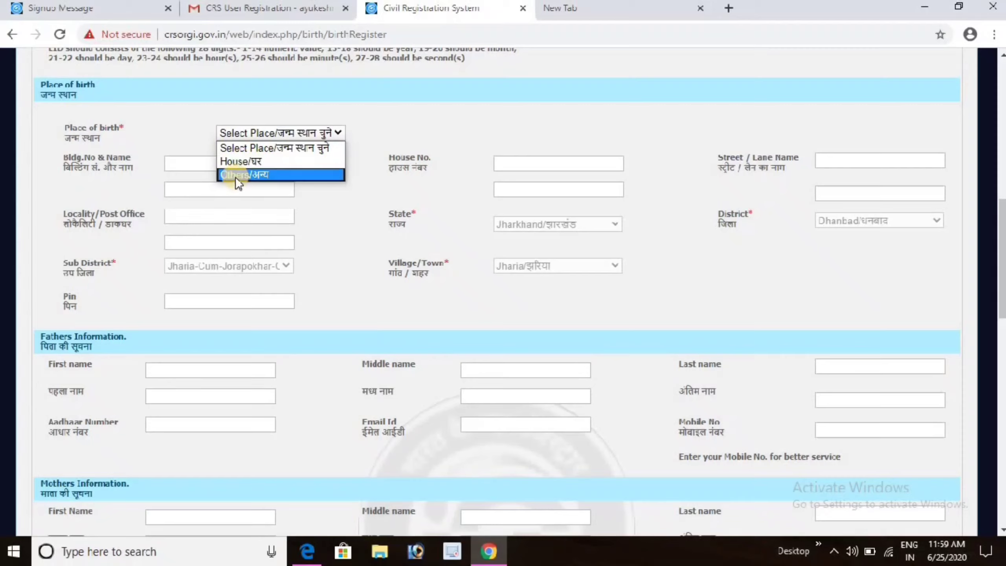
{"action": "left_click", "coordinate": [240, 160]}
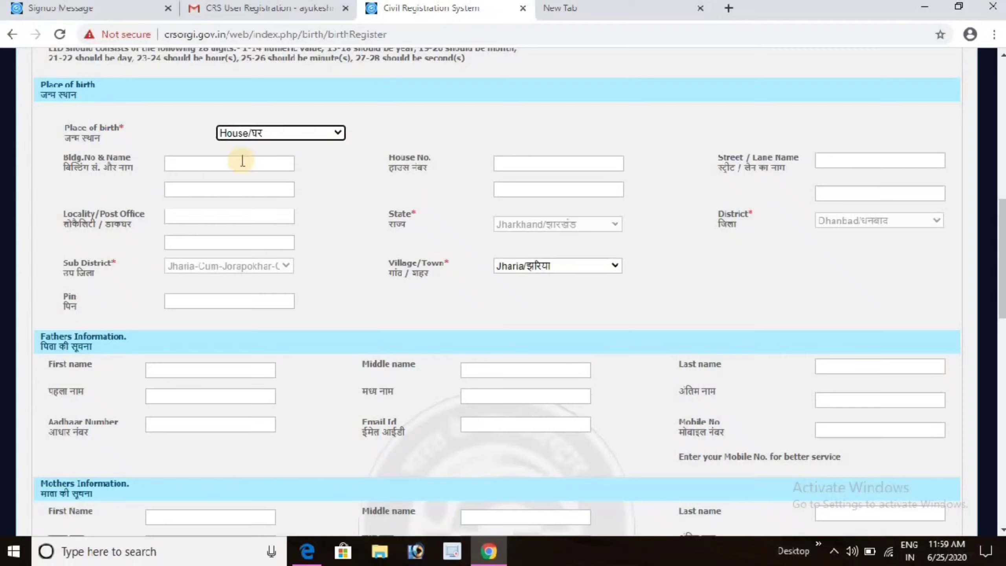
{"action": "left_click", "coordinate": [188, 168]}
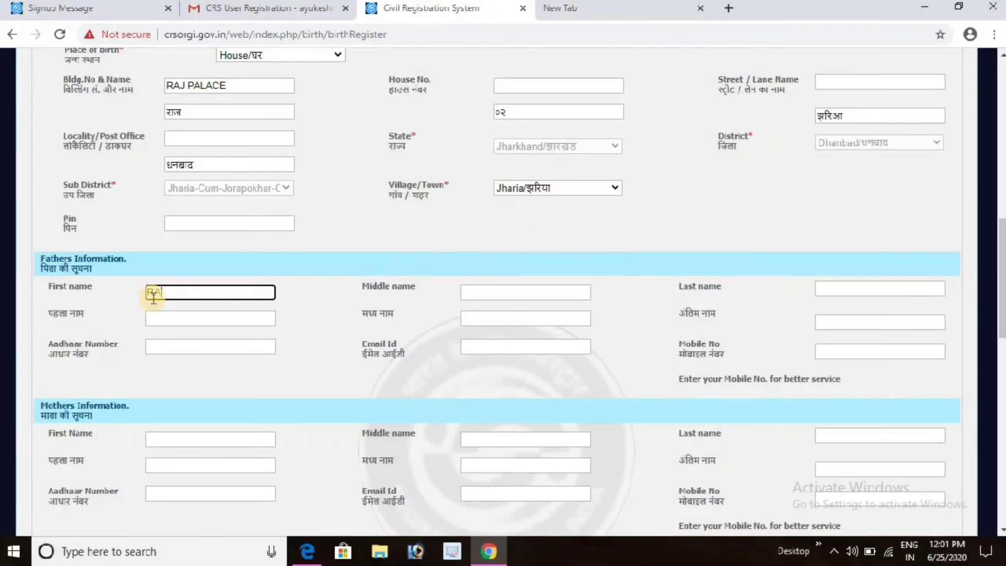
{"action": "type", "text": "M"}
{"action": "key", "text": "Tab"}
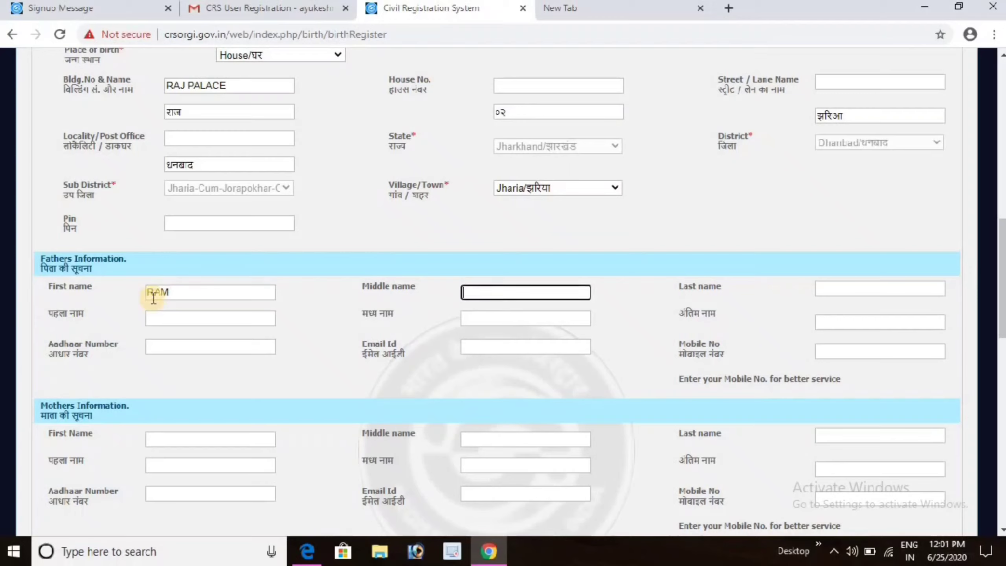
{"action": "type", "text": "AYODHYA"}
Enter the father's Aadhaar number and move on to his contact fields.
{"action": "left_click", "coordinate": [172, 319]}
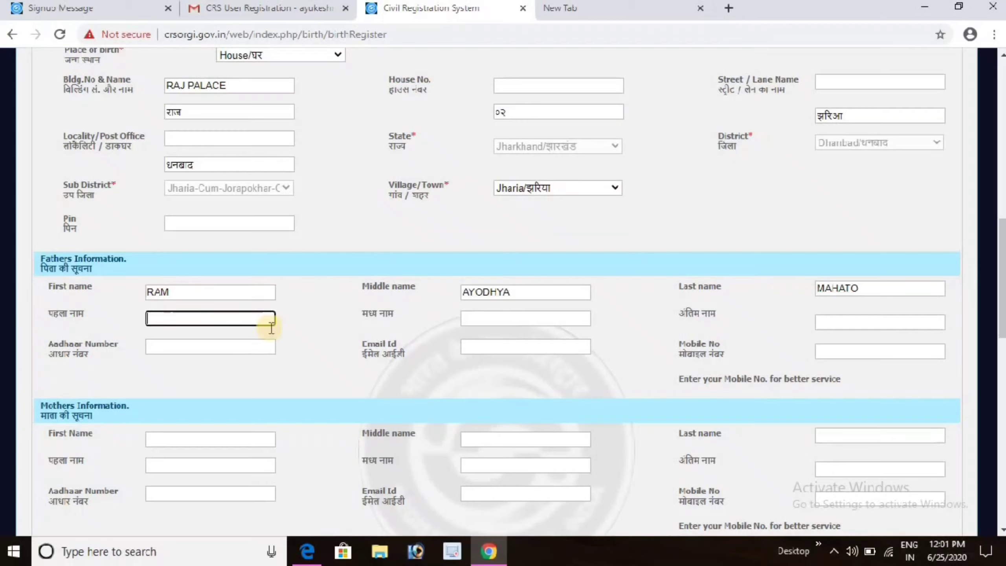
{"action": "left_click", "coordinate": [477, 317]}
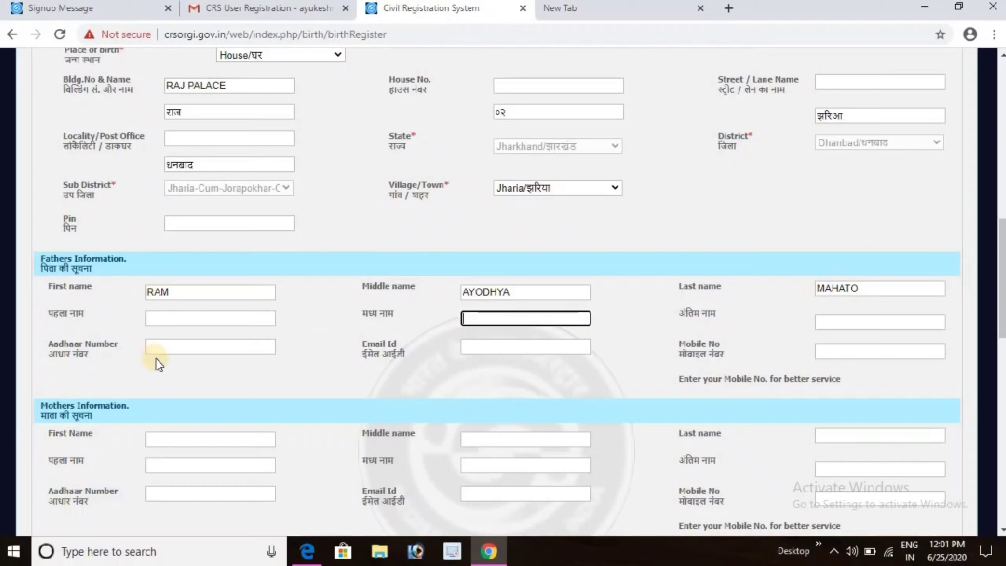
{"action": "left_click", "coordinate": [162, 348]}
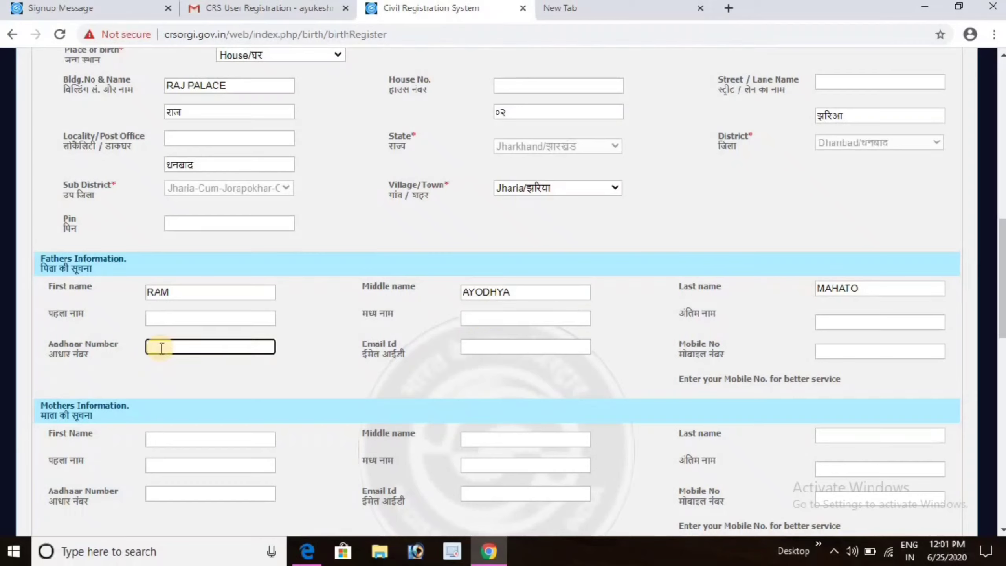
{"action": "key", "text": "Tab"}
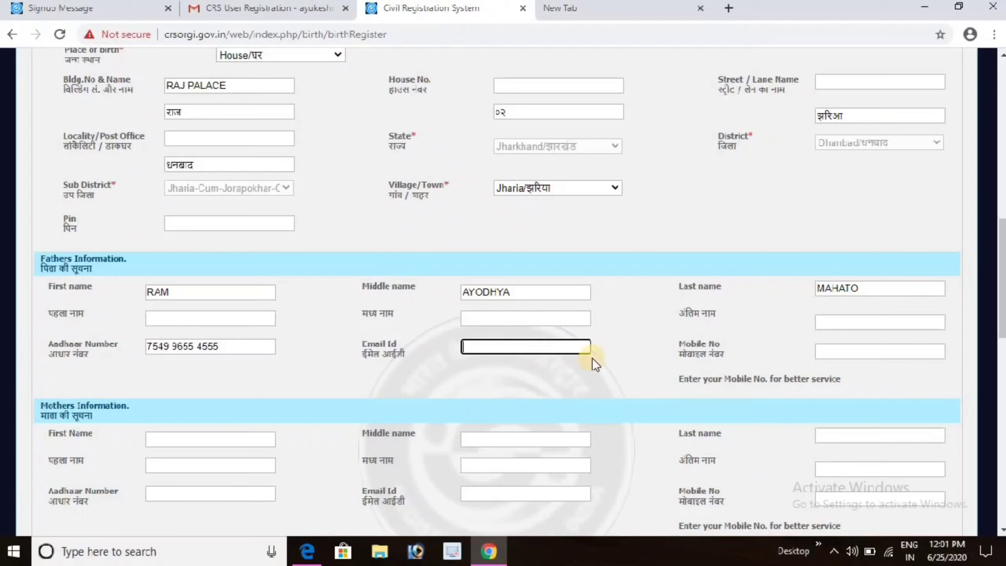
{"action": "left_click", "coordinate": [835, 352]}
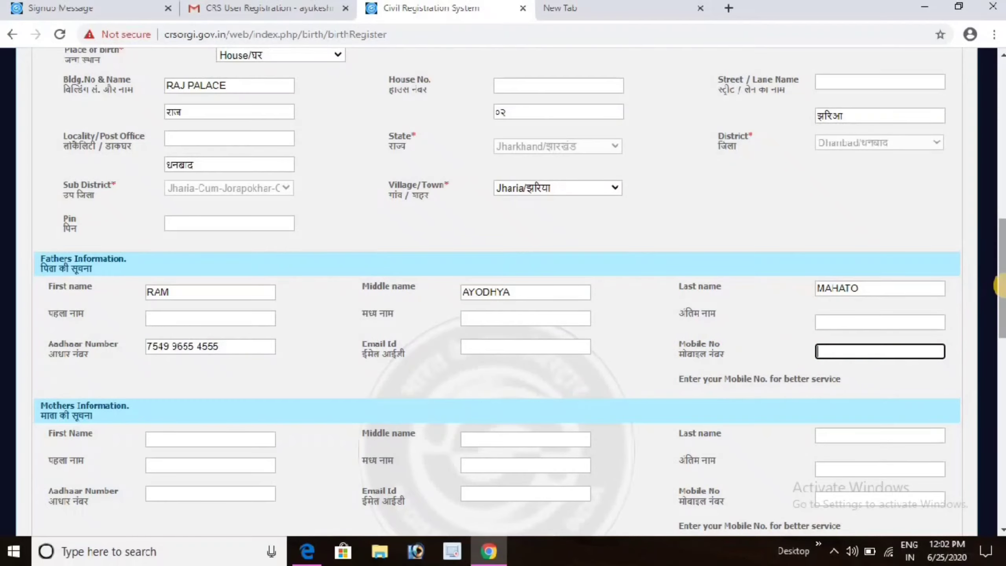
Enter the mother's first and middle names and her Aadhaar number.
{"action": "scroll", "coordinate": [998, 297], "scroll_direction": "down", "scroll_amount": 5}
{"action": "left_click", "coordinate": [208, 244]}
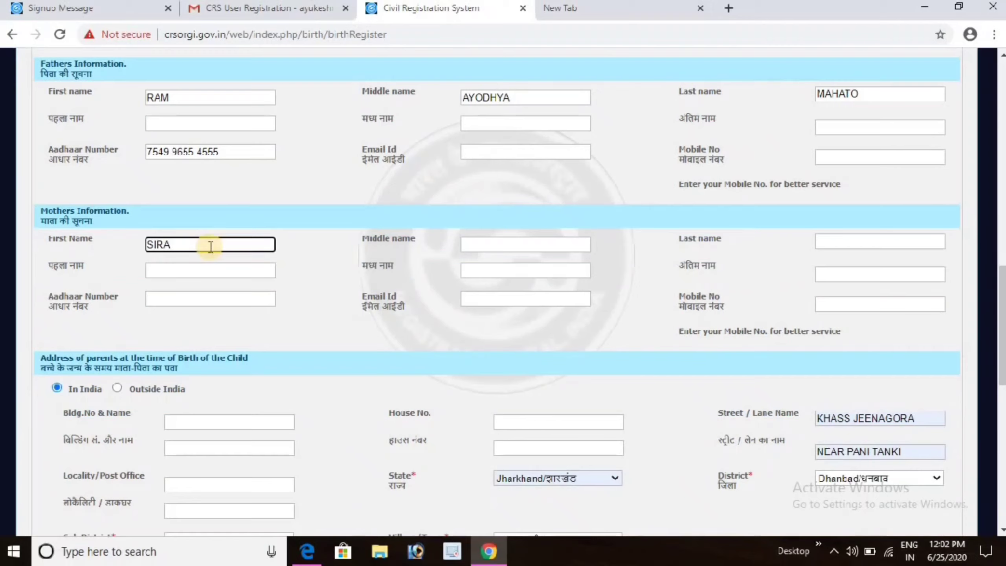
{"action": "left_click", "coordinate": [470, 240]}
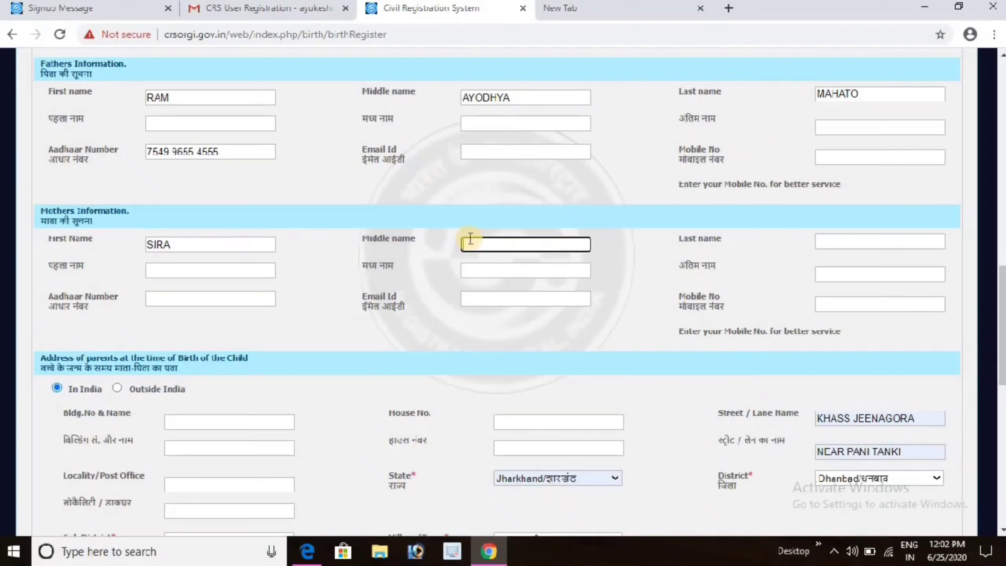
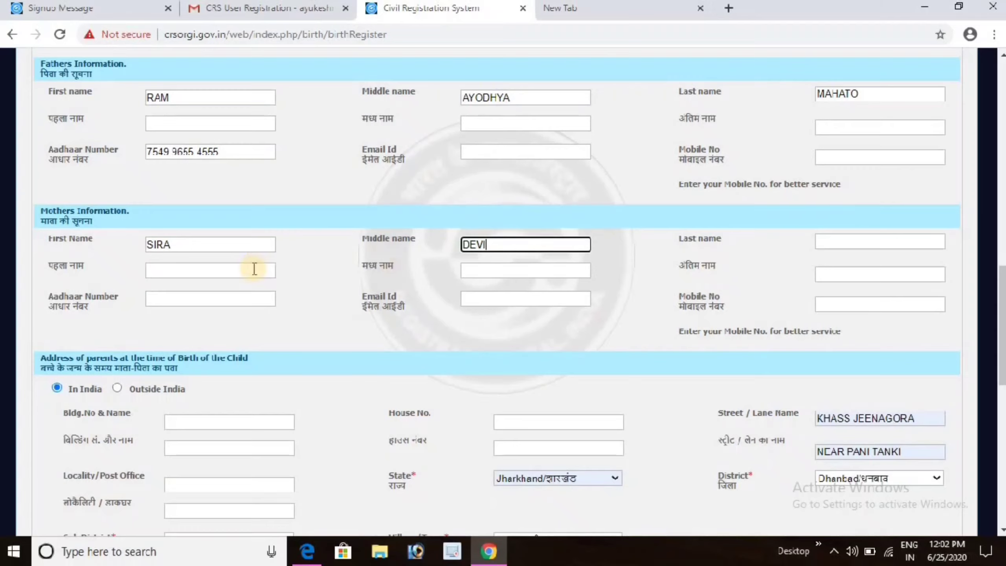
{"action": "left_click", "coordinate": [216, 297]}
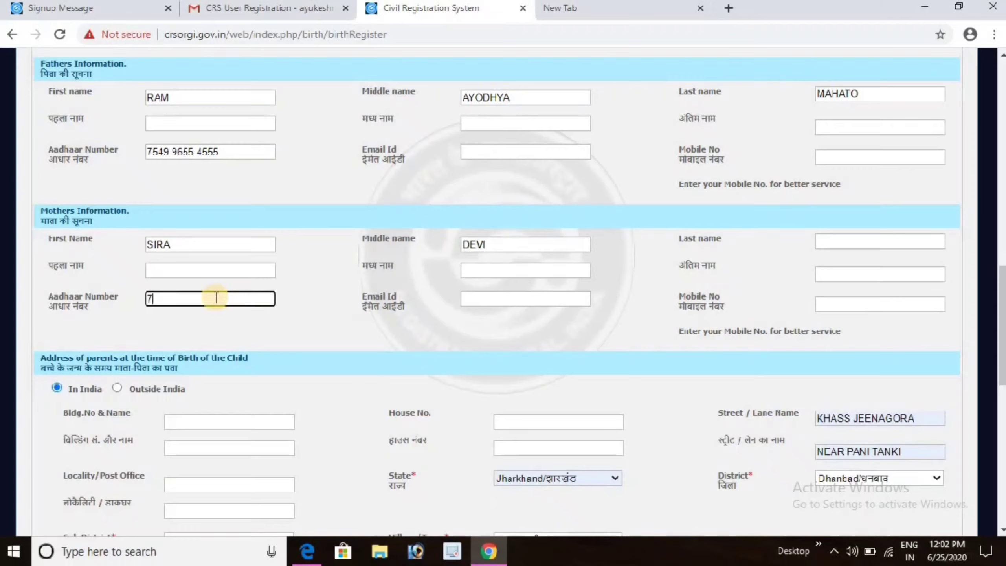
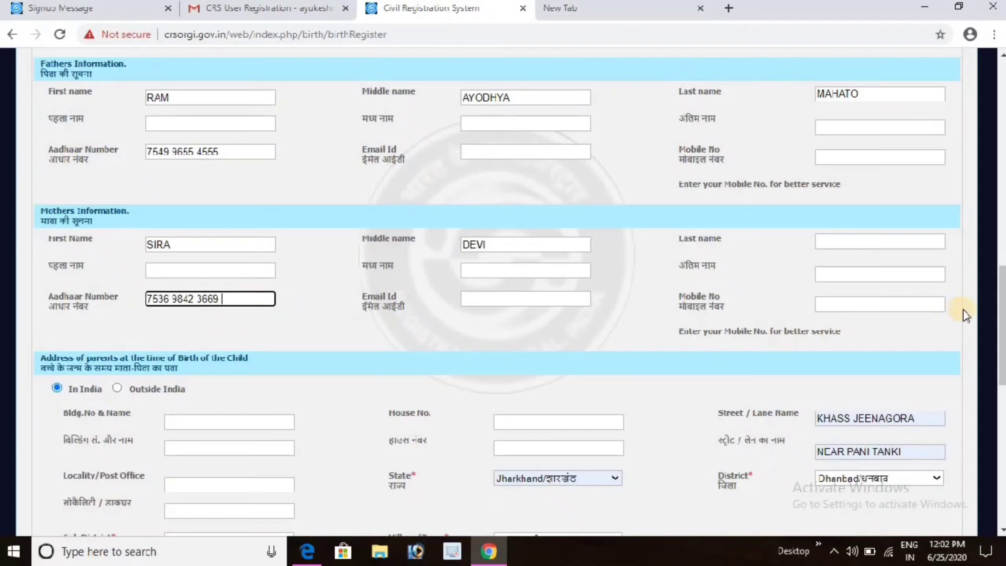
{"action": "left_click_drag", "start_coordinate": [998, 313], "coordinate": [999, 376]}
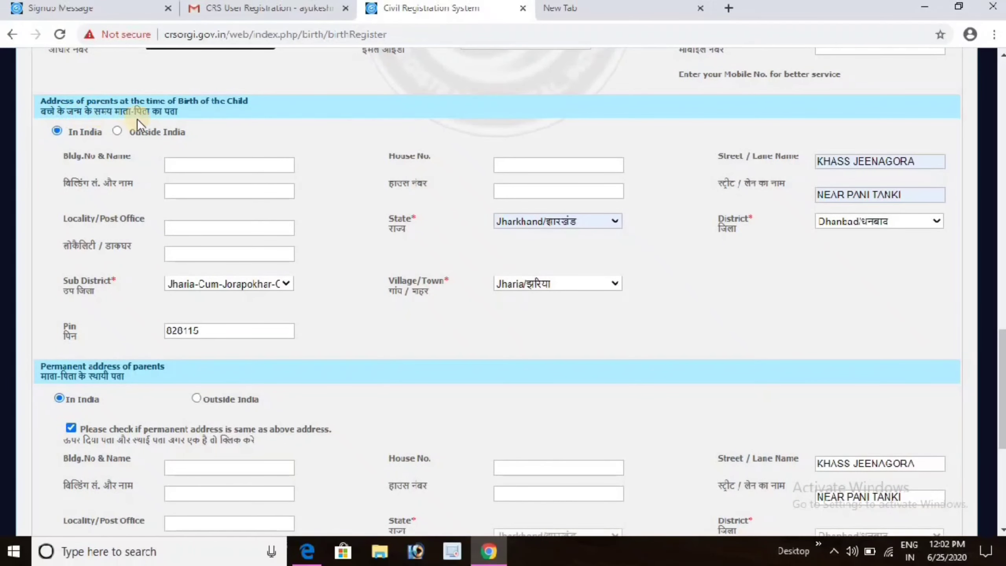
Keep the birth-time address in India and autofill pin 828115 with the saved street.
{"action": "left_click", "coordinate": [57, 131]}
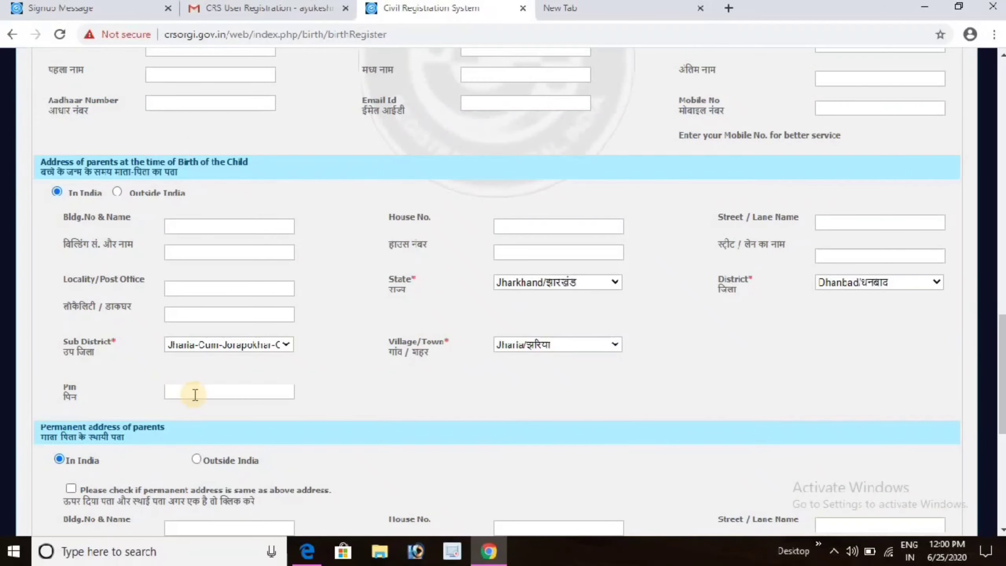
{"action": "left_click", "coordinate": [194, 393]}
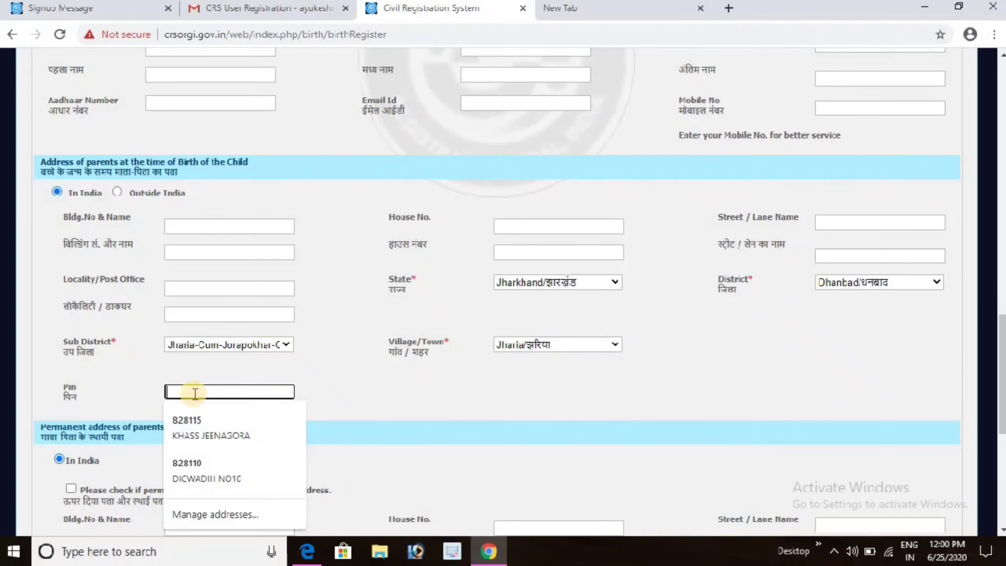
{"action": "left_click", "coordinate": [197, 416]}
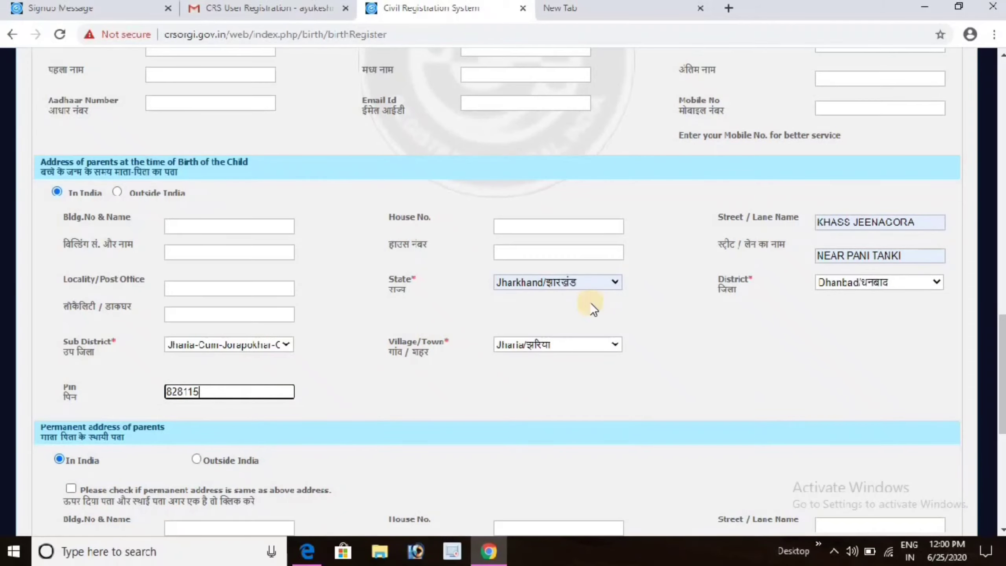
{"action": "scroll", "coordinate": [1000, 345], "scroll_direction": "down", "scroll_amount": 4}
{"action": "scroll", "coordinate": [148, 179], "scroll_direction": "down", "scroll_amount": 3}
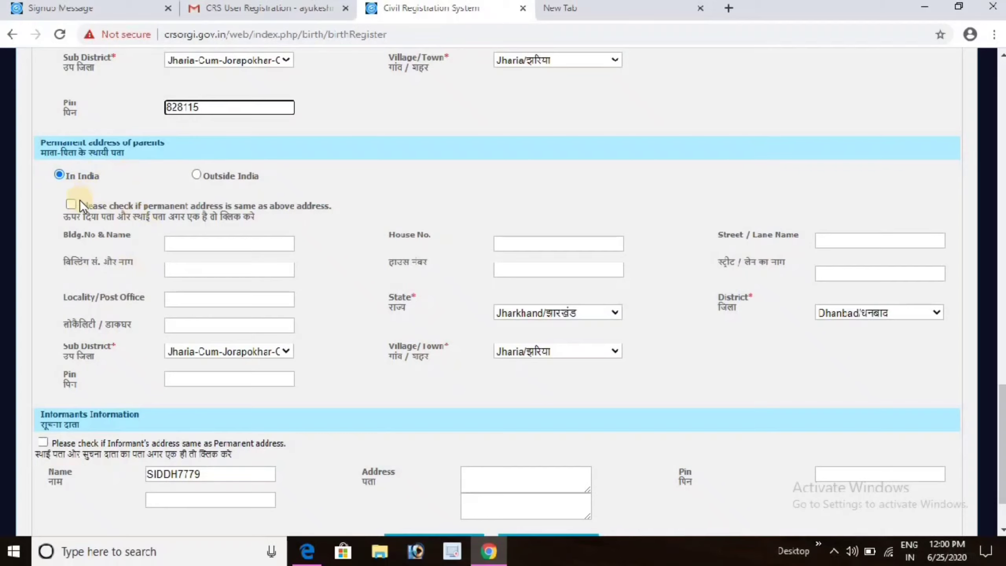
{"action": "left_click", "coordinate": [195, 175]}
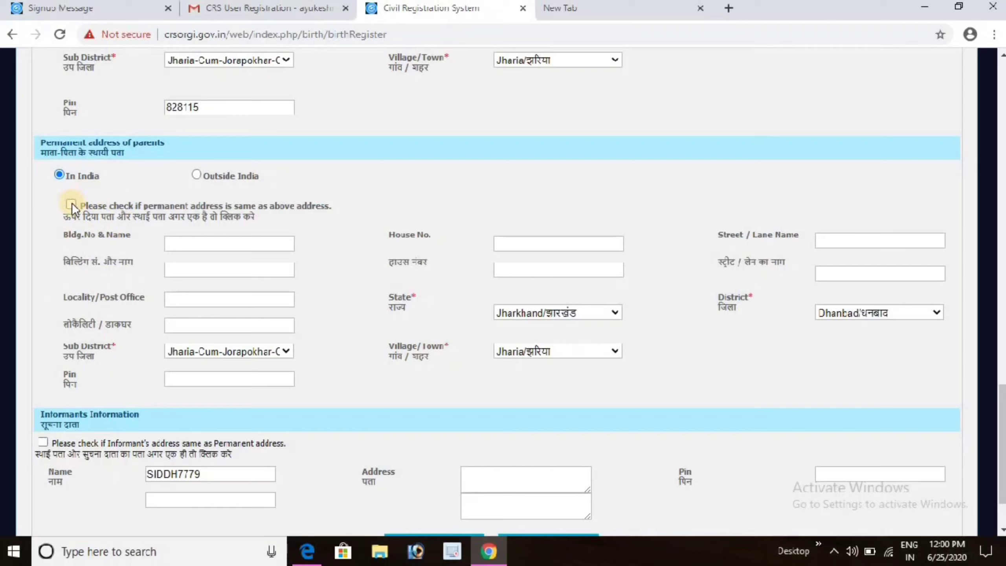
Make permanent and informant addresses match the birth-time address, and save the legal information.
{"action": "left_click", "coordinate": [70, 204]}
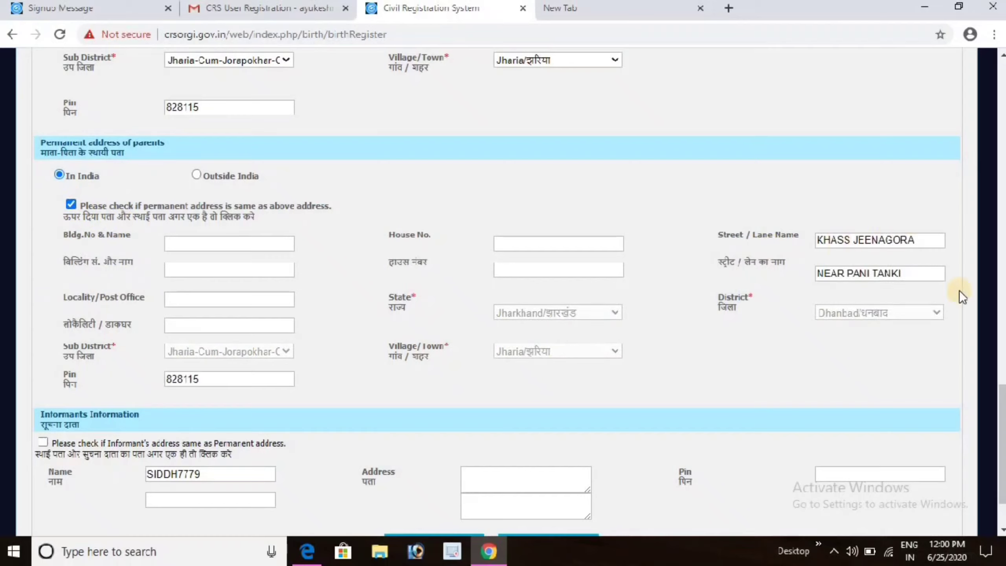
{"action": "scroll", "coordinate": [1002, 446], "scroll_direction": "up", "scroll_amount": 1}
{"action": "scroll", "coordinate": [1001, 446], "scroll_direction": "down", "scroll_amount": 3}
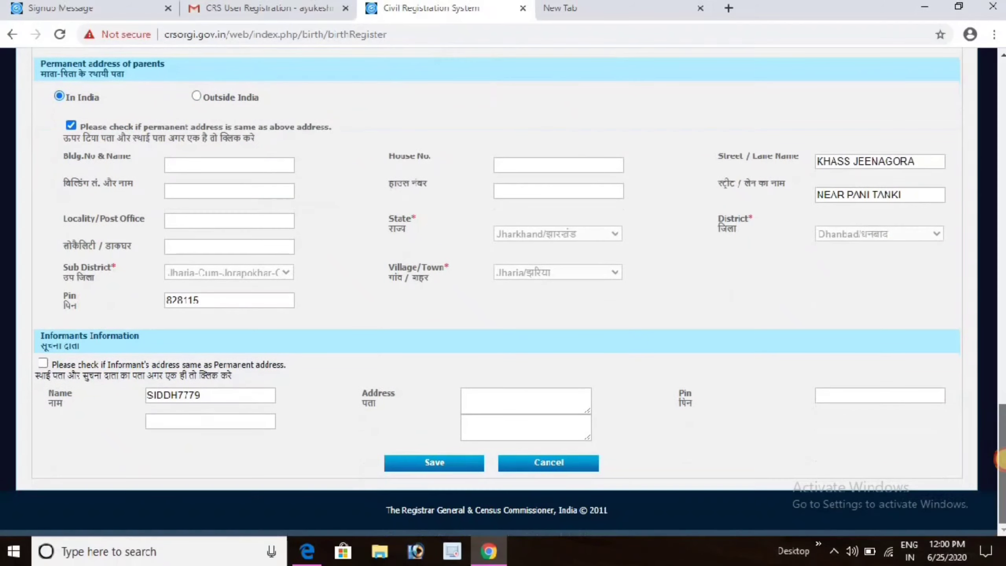
{"action": "left_click", "coordinate": [42, 364]}
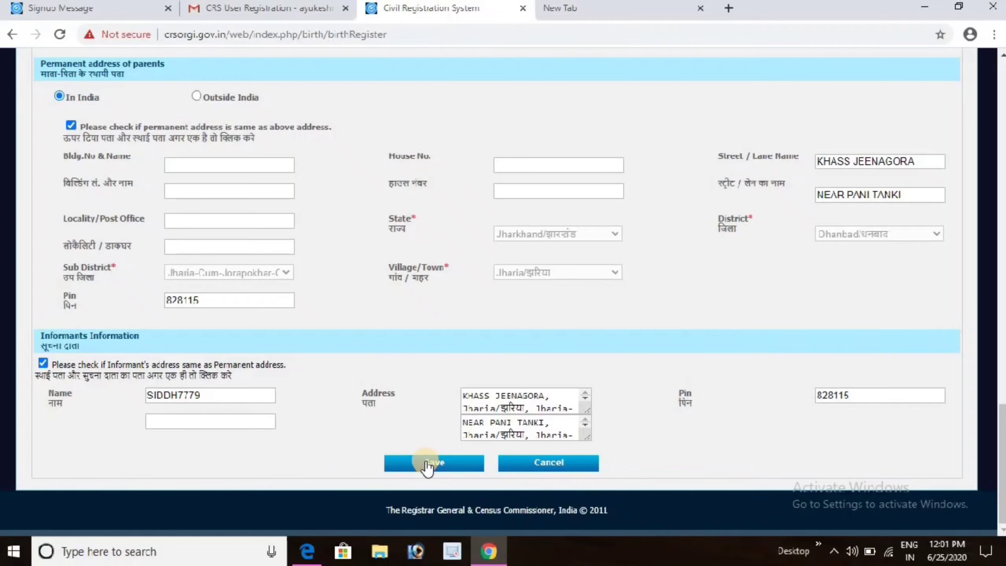
{"action": "left_click", "coordinate": [408, 464]}
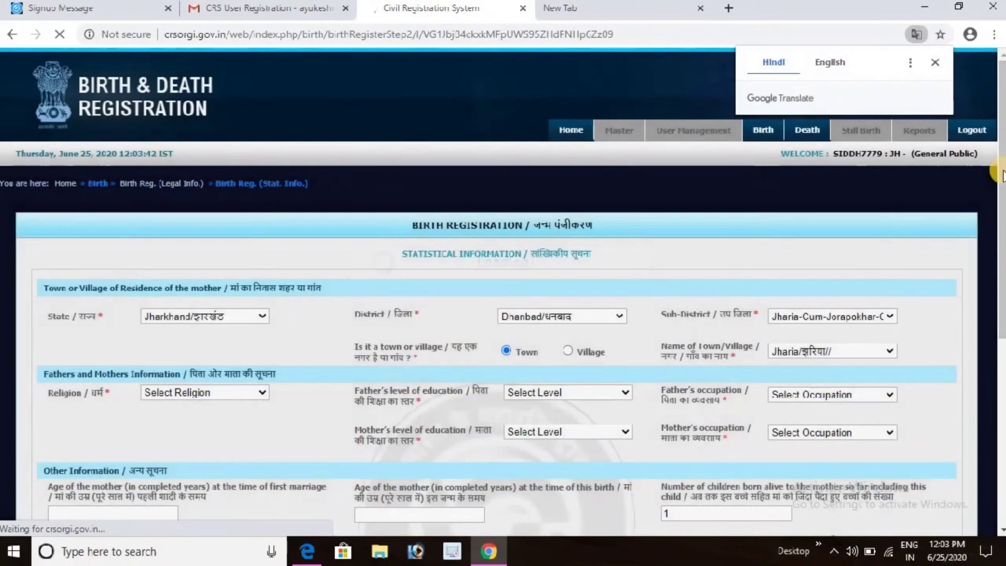
Set religion to Hindu and the father's education to Post Graduate and occupation to Professional.
{"action": "left_click_drag", "start_coordinate": [1001, 175], "coordinate": [1001, 270]}
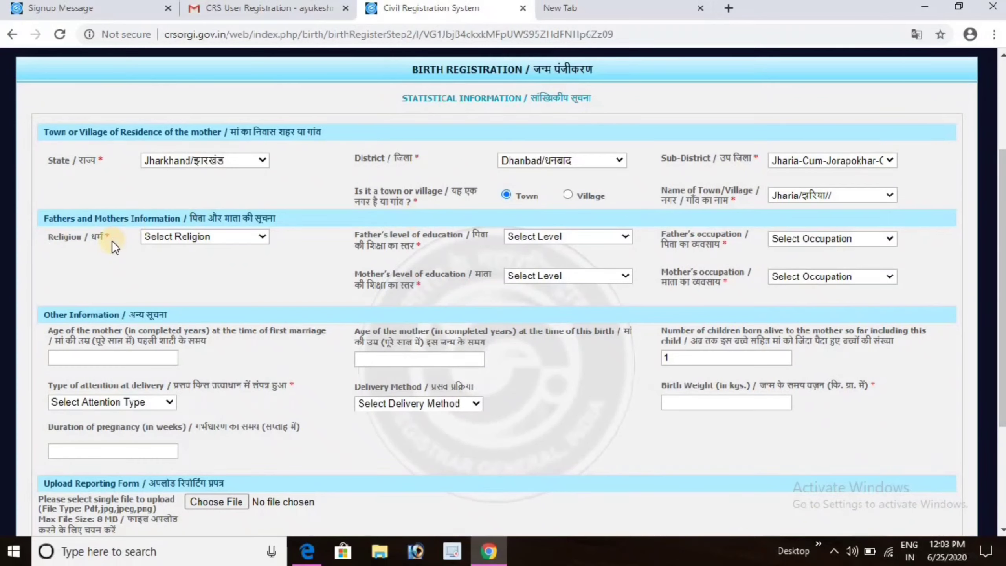
{"action": "left_click", "coordinate": [191, 239]}
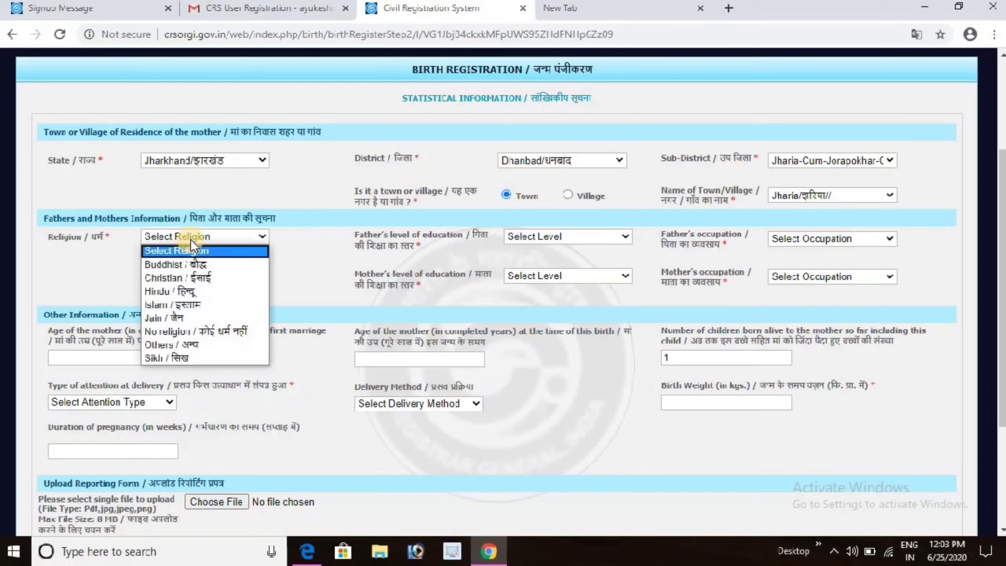
{"action": "left_click", "coordinate": [186, 292]}
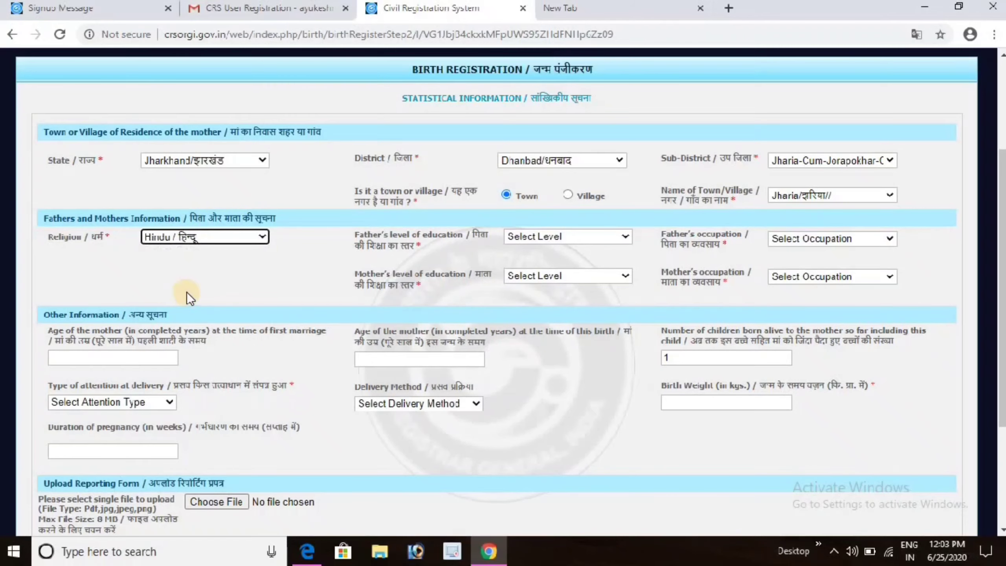
{"action": "left_click", "coordinate": [520, 237]}
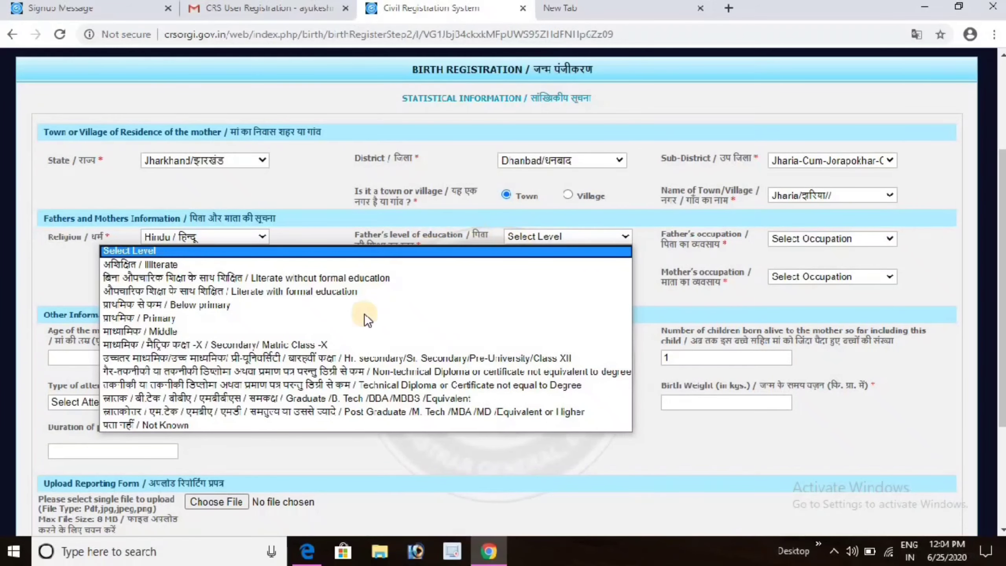
{"action": "left_click", "coordinate": [344, 412]}
{"action": "left_click", "coordinate": [792, 239]}
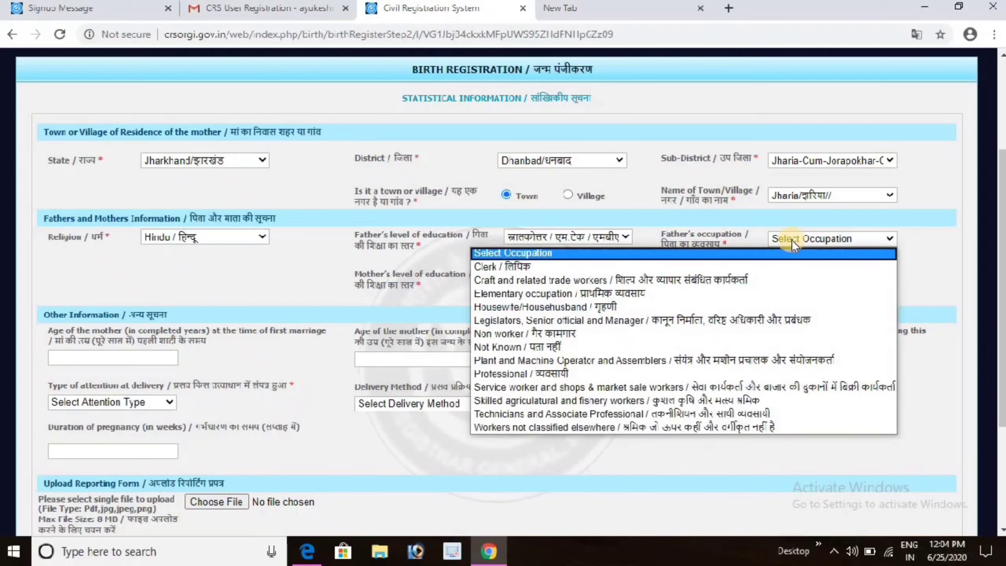
{"action": "left_click", "coordinate": [631, 373]}
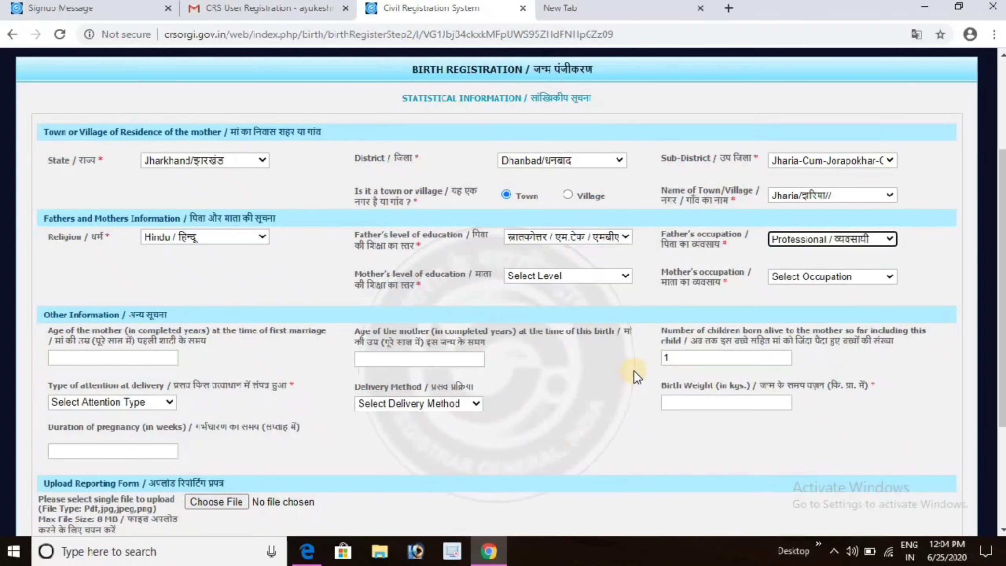
Set the mother's education to Middle and her occupation to Non worker.
{"action": "left_click", "coordinate": [560, 275]}
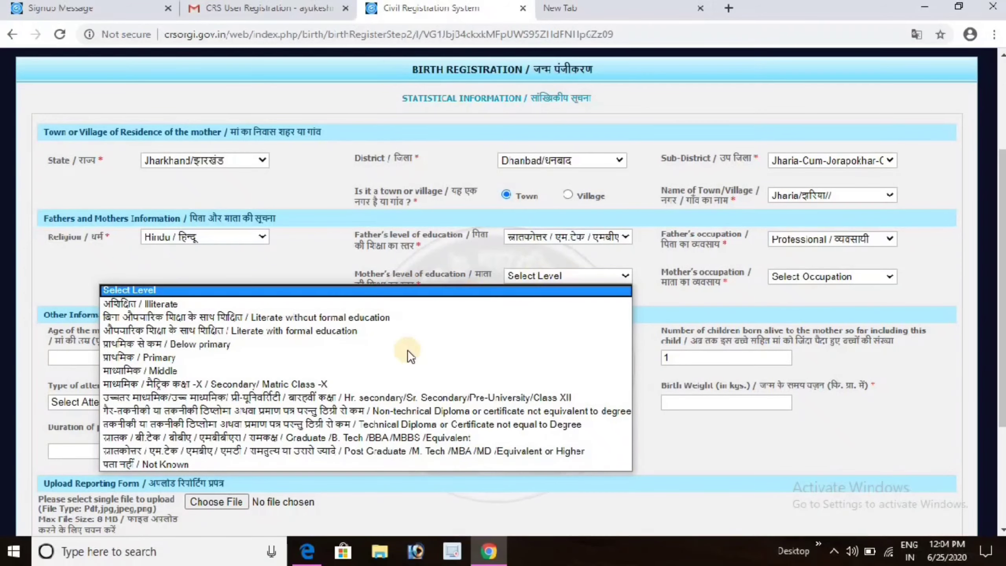
{"action": "left_click", "coordinate": [385, 371]}
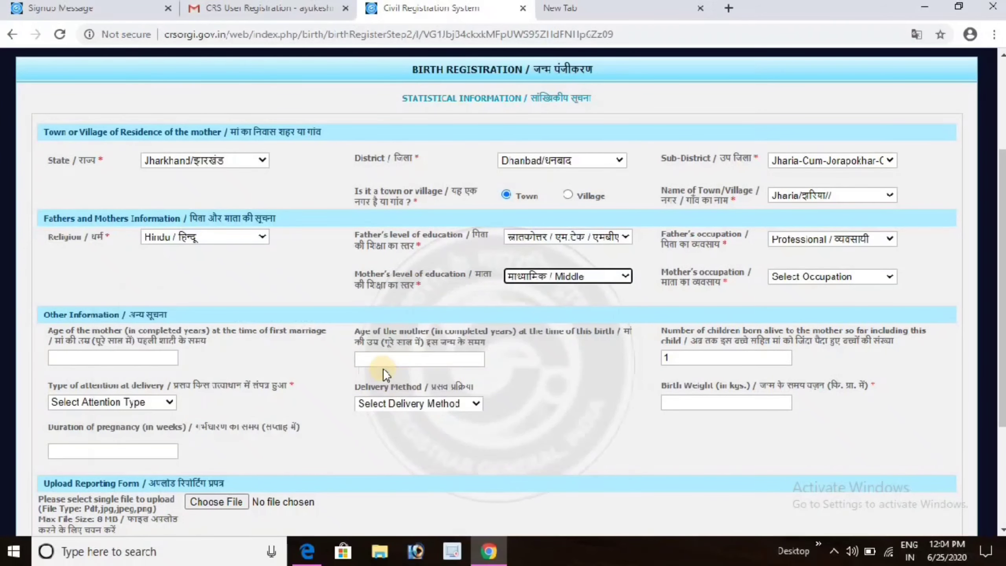
{"action": "left_click", "coordinate": [814, 276]}
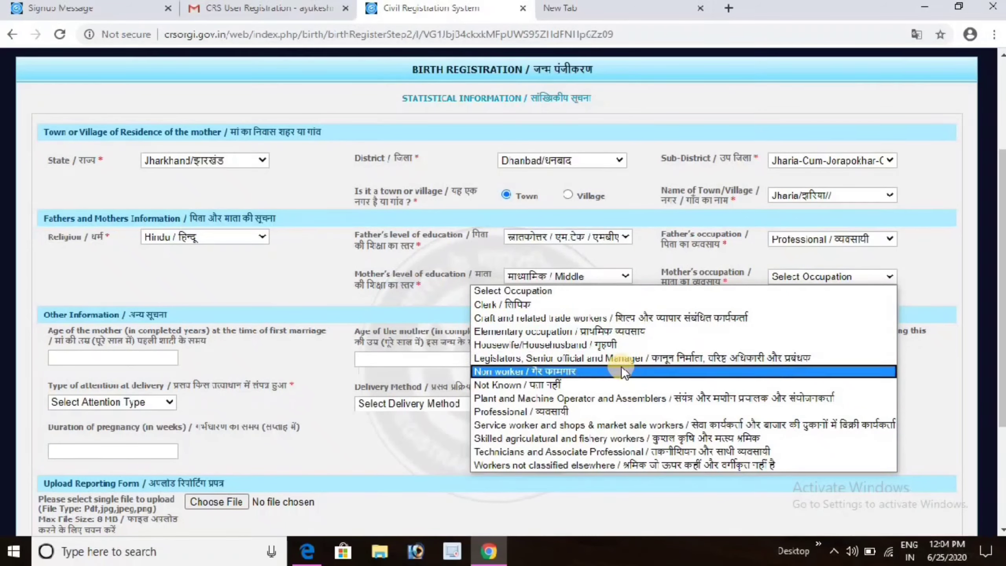
{"action": "left_click", "coordinate": [602, 371]}
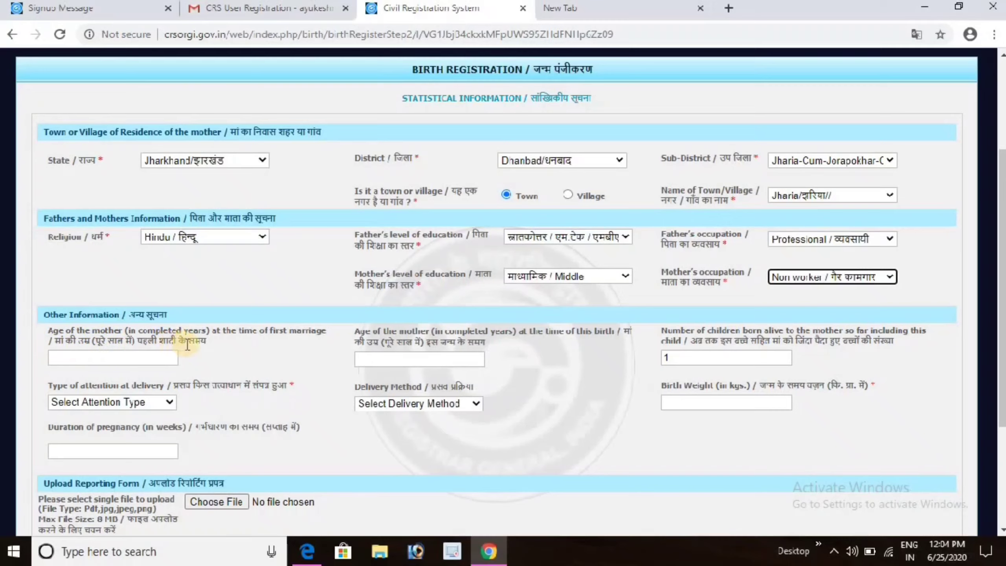
Enter 22 as the mother's age at first marriage and at this birth.
{"action": "left_click", "coordinate": [139, 360]}
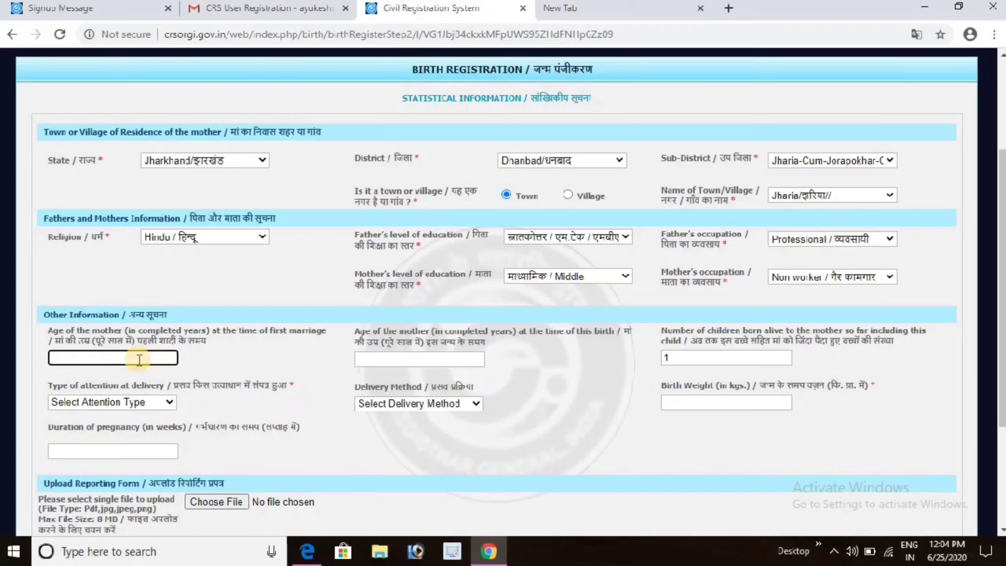
{"action": "type", "text": "22"}
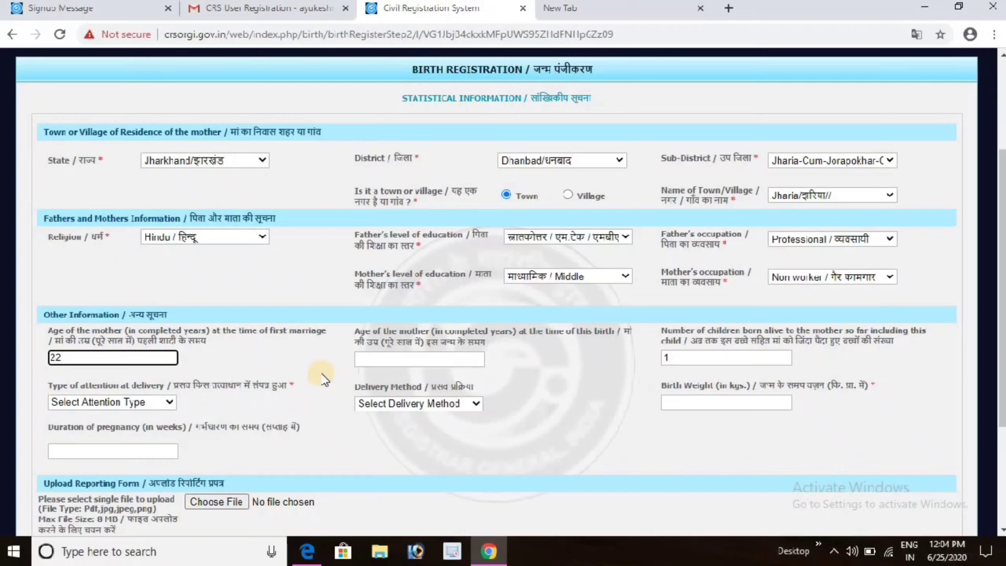
{"action": "left_click", "coordinate": [370, 357]}
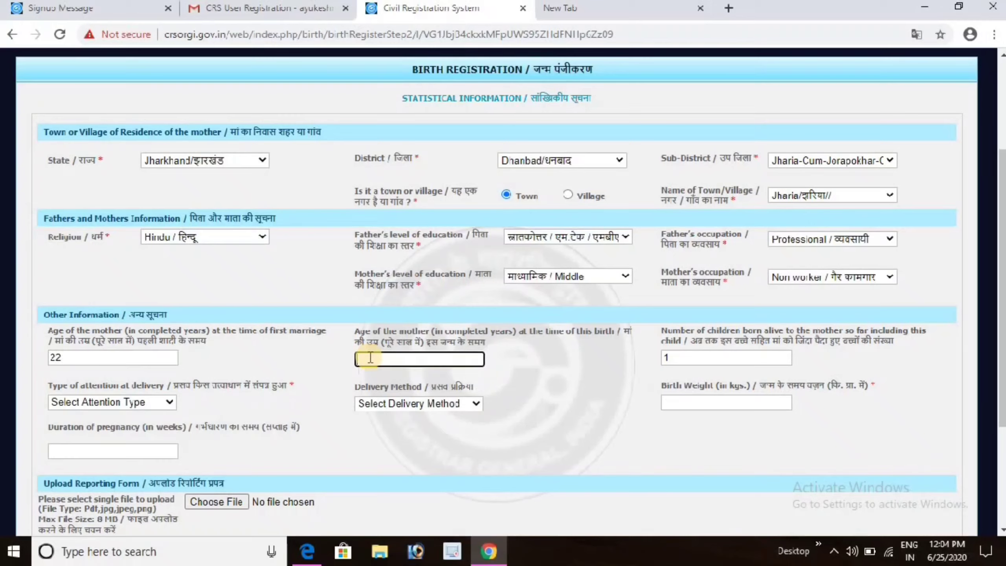
{"action": "type", "text": "22"}
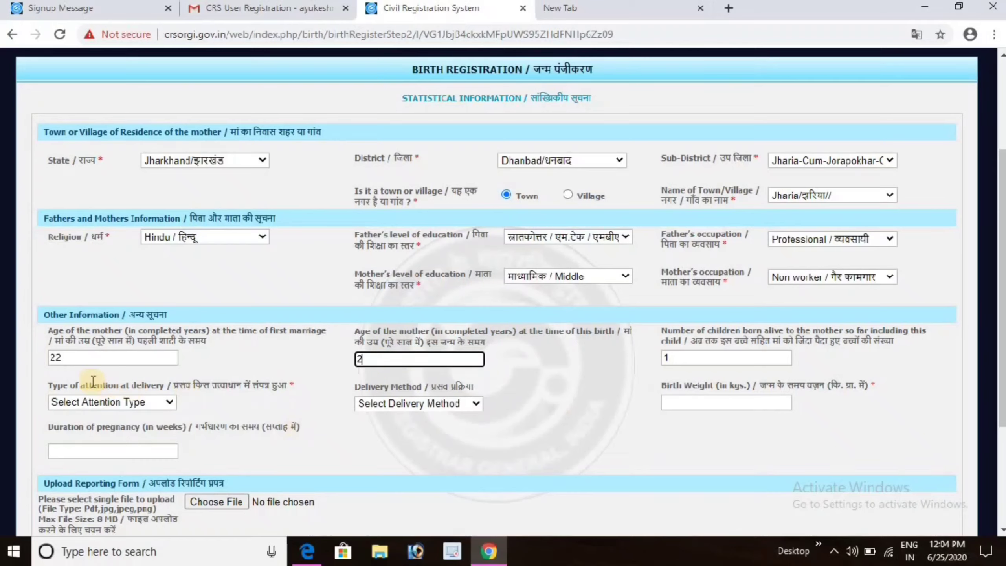
Set attention to Traditional Birth Attendant, delivery method Normal, birth weight 1.9, then enter 26 below.
{"action": "left_click", "coordinate": [102, 404]}
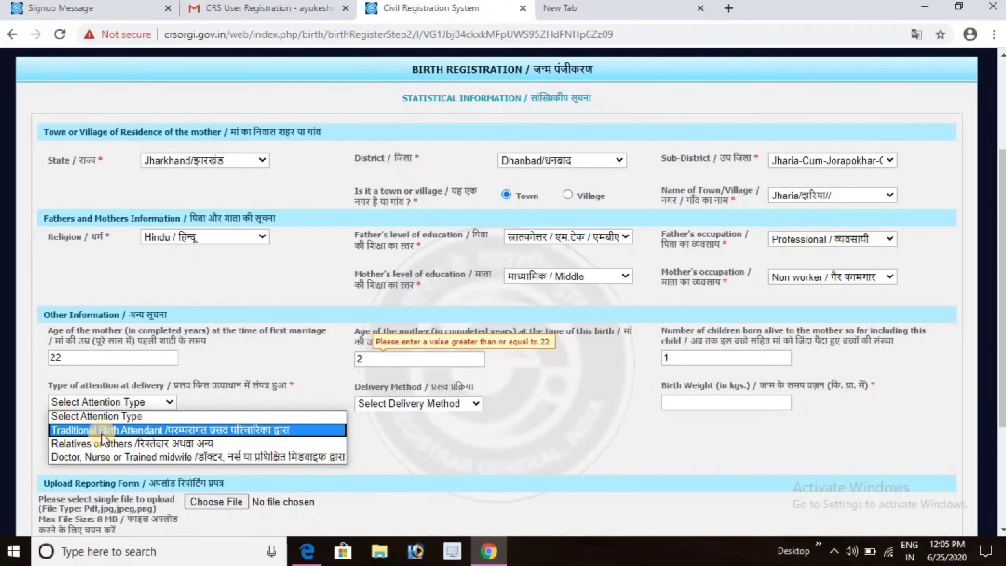
{"action": "left_click", "coordinate": [102, 432]}
{"action": "type", "text": "2"}
{"action": "left_click", "coordinate": [390, 398]}
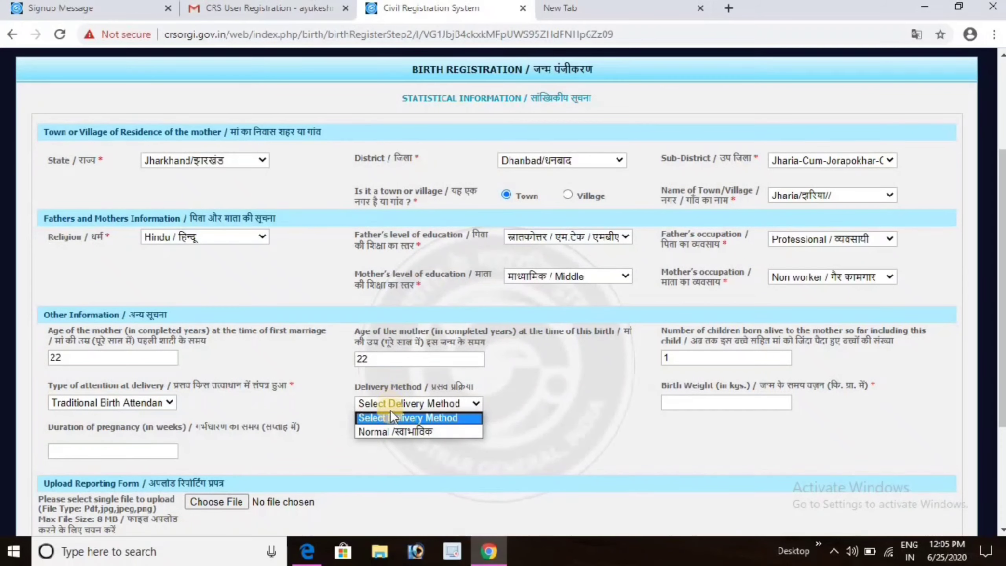
{"action": "left_click", "coordinate": [390, 429]}
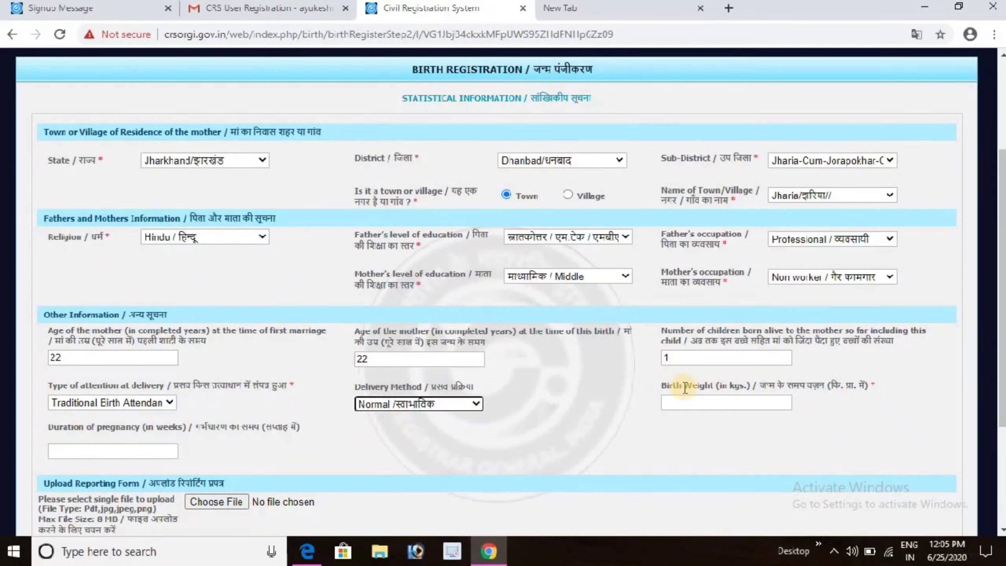
{"action": "left_click", "coordinate": [697, 405]}
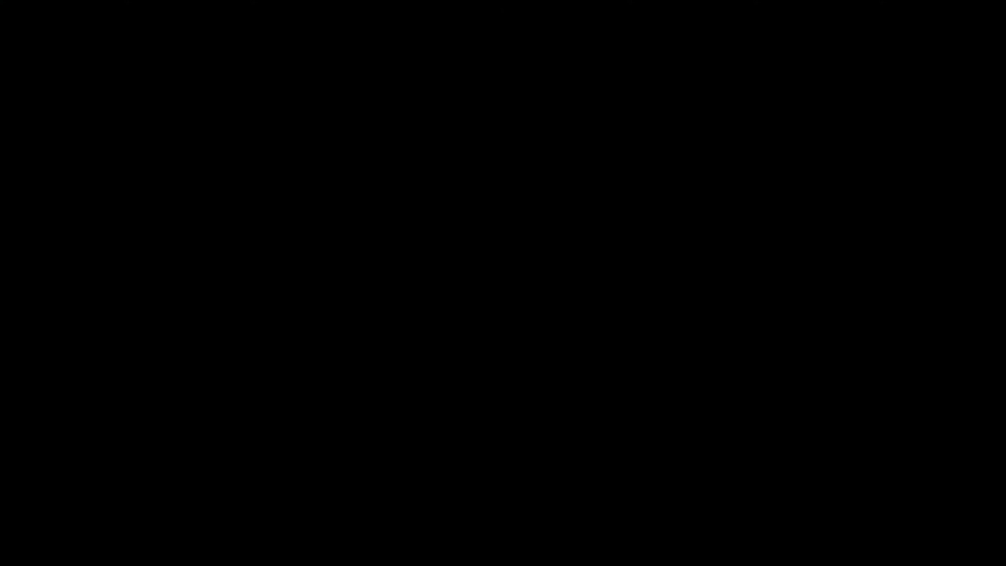
{"action": "type", "text": "1.9"}
{"action": "scroll", "coordinate": [1002, 341], "scroll_direction": "down", "scroll_amount": 3}
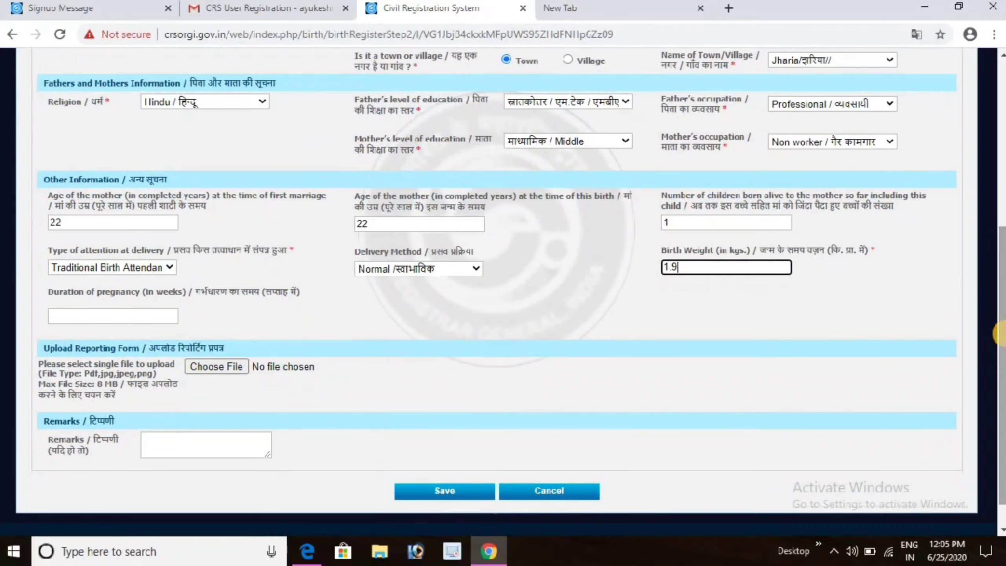
{"action": "scroll", "coordinate": [1002, 341], "scroll_direction": "down", "scroll_amount": 1}
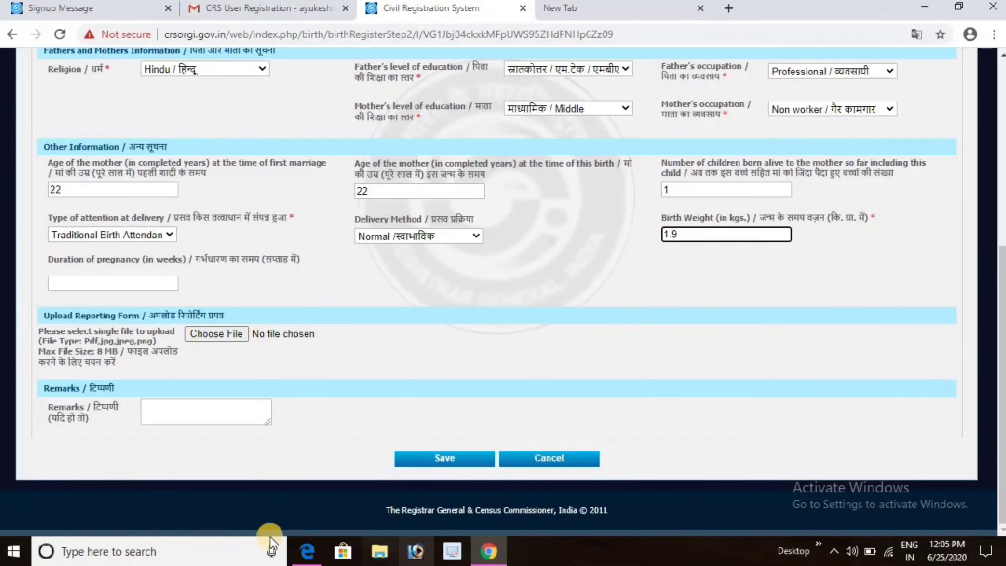
{"action": "type", "text": "26"}
{"action": "left_click", "coordinate": [307, 552]}
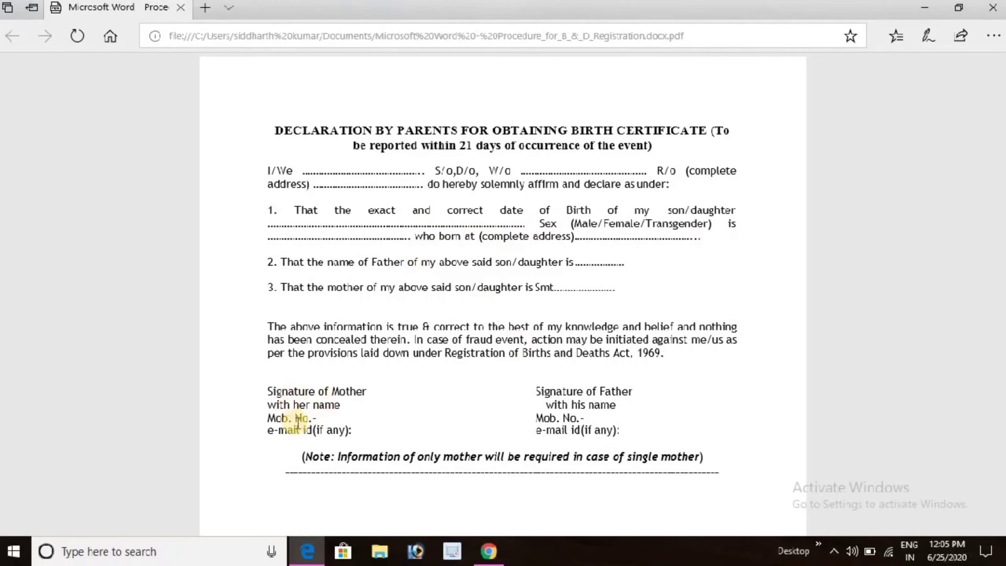
Attach the ServicePlus-…ensions.pdf file as the birth form's reporting form.
{"action": "key", "text": "alt+Tab"}
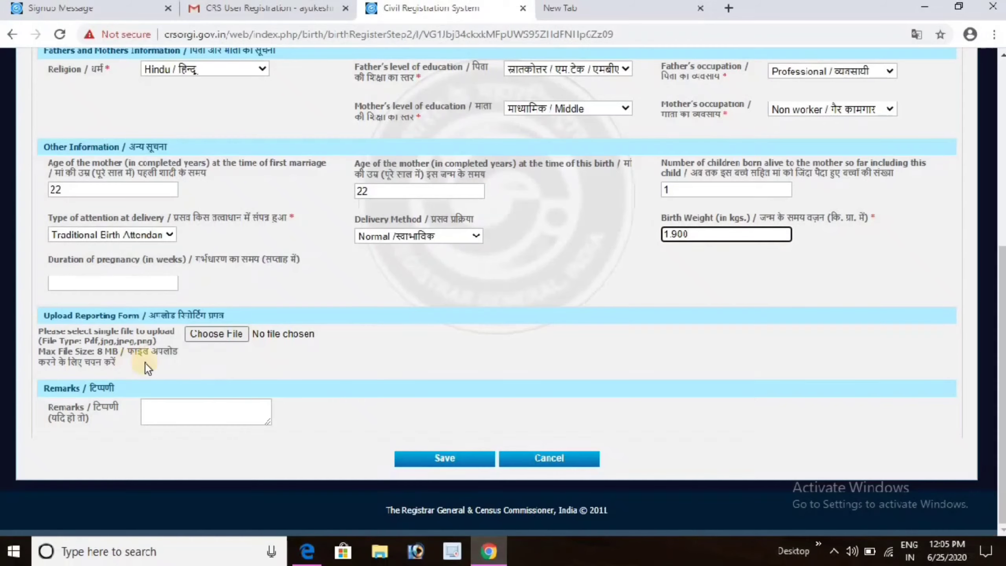
{"action": "left_click", "coordinate": [193, 334]}
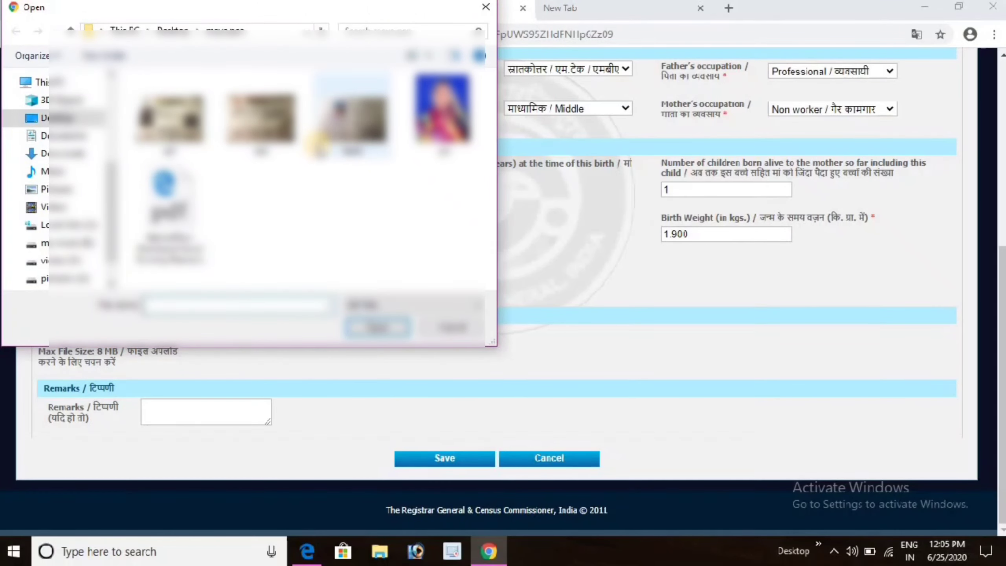
{"action": "left_click", "coordinate": [179, 210]}
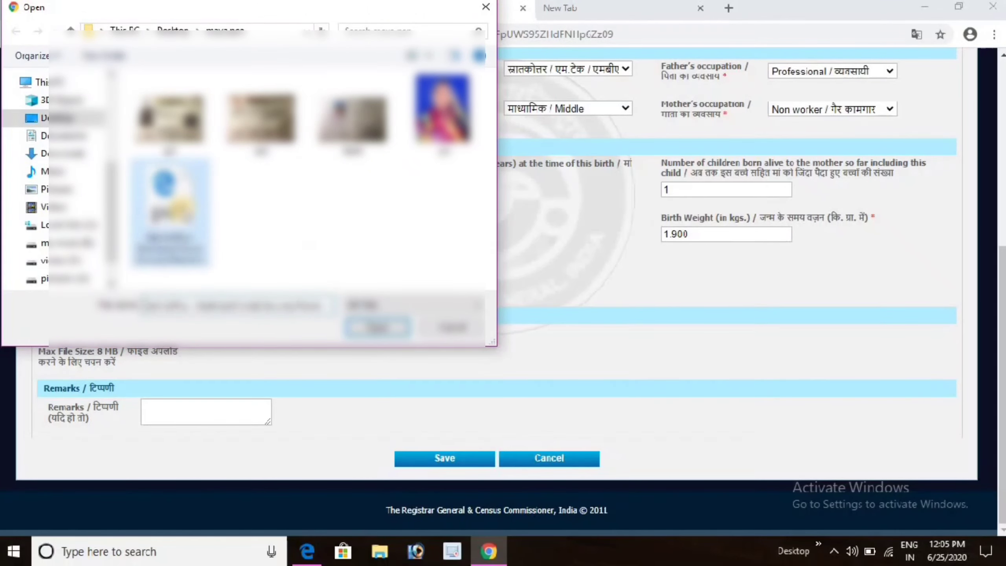
{"action": "left_click", "coordinate": [372, 327]}
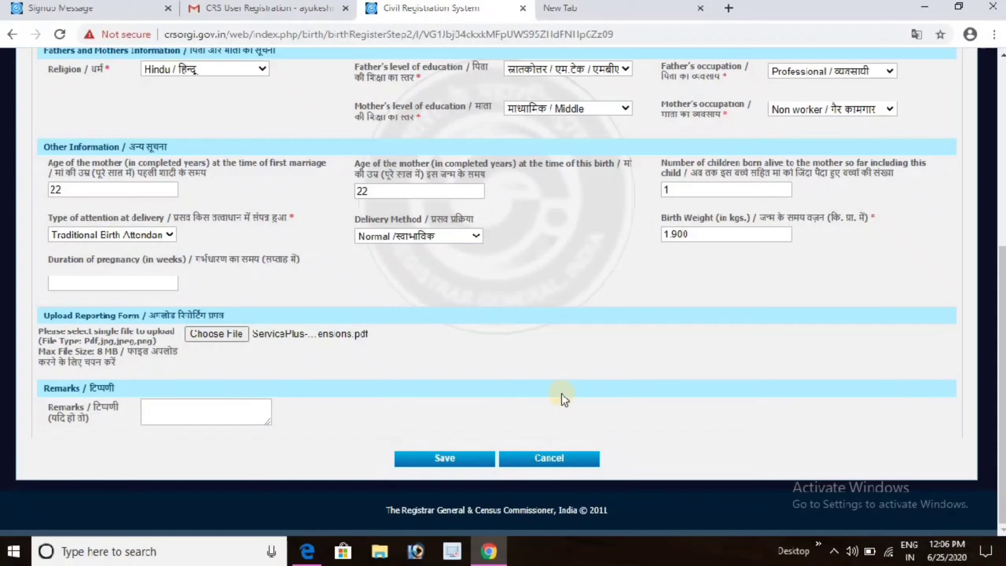
Check the child, parents, addresses, birthplace and informant sections, then submit the registration.
{"action": "scroll", "coordinate": [1001, 158], "scroll_direction": "down", "scroll_amount": 6}
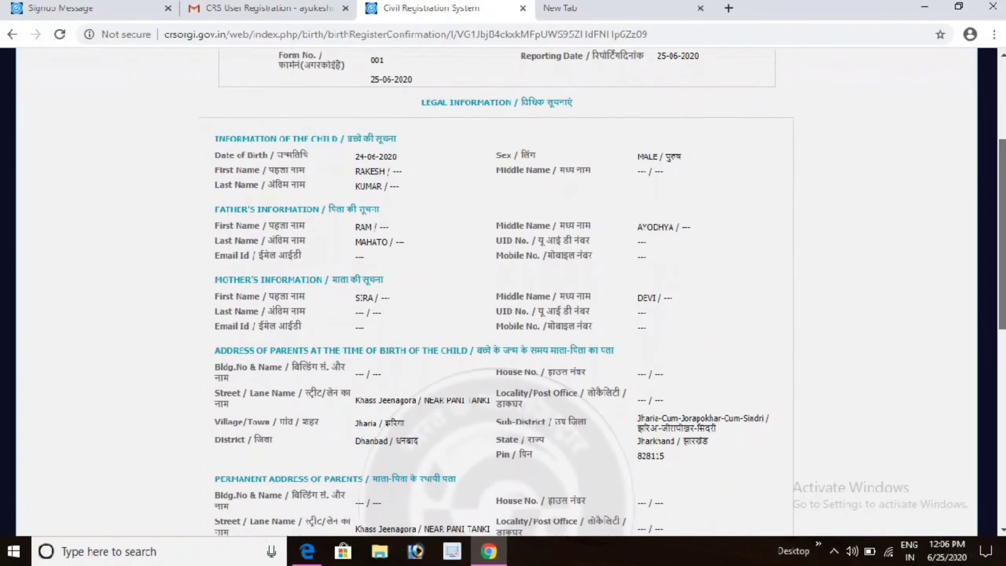
{"action": "scroll", "coordinate": [503, 290], "scroll_direction": "down", "scroll_amount": 2}
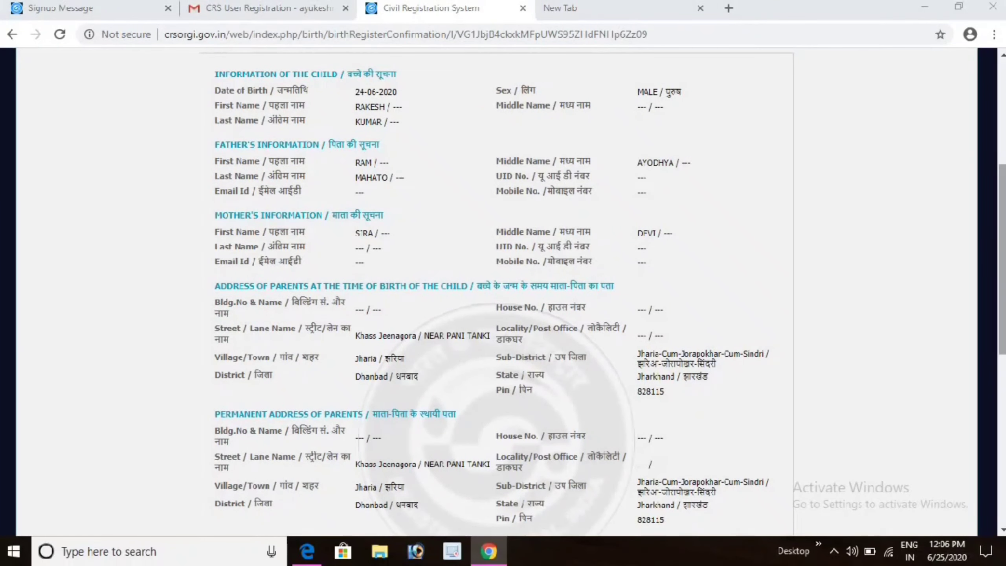
{"action": "left_click_drag", "start_coordinate": [1001, 242], "coordinate": [1001, 417]}
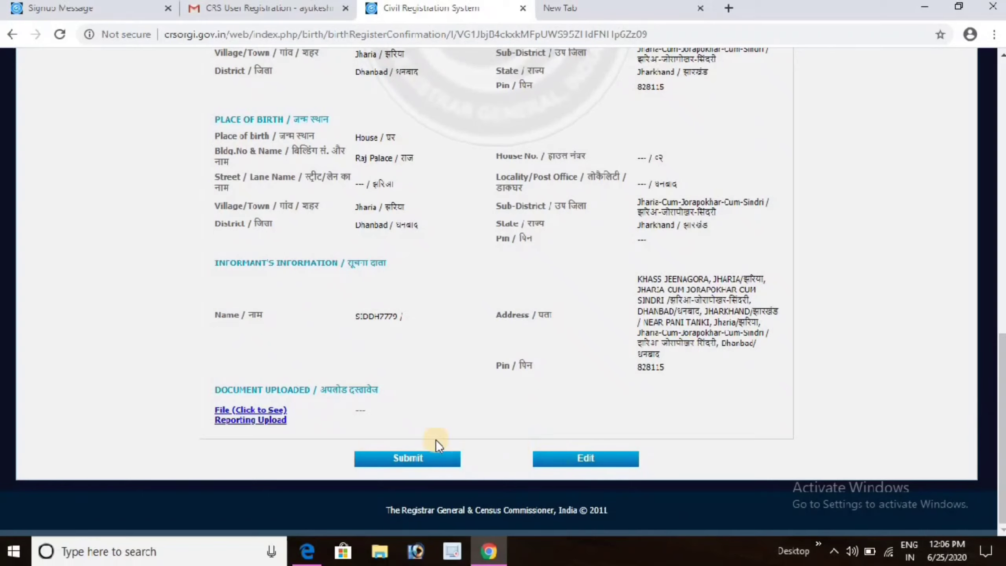
{"action": "left_click", "coordinate": [397, 460]}
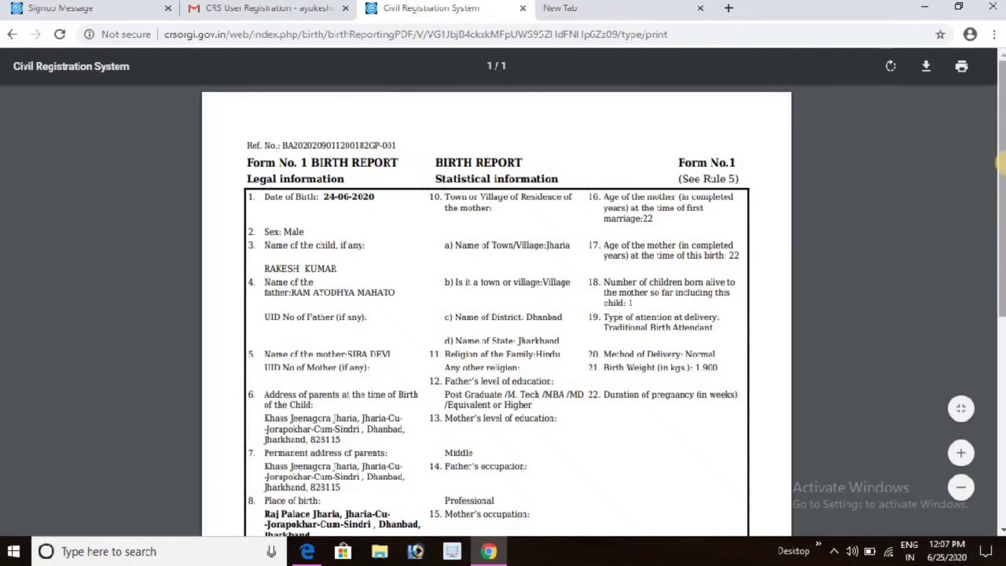
Review the Form No. 1 Birth Report PDF and its note on forwarding the signed printout to the registrar.
{"action": "left_click_drag", "start_coordinate": [1002, 162], "coordinate": [1002, 270]}
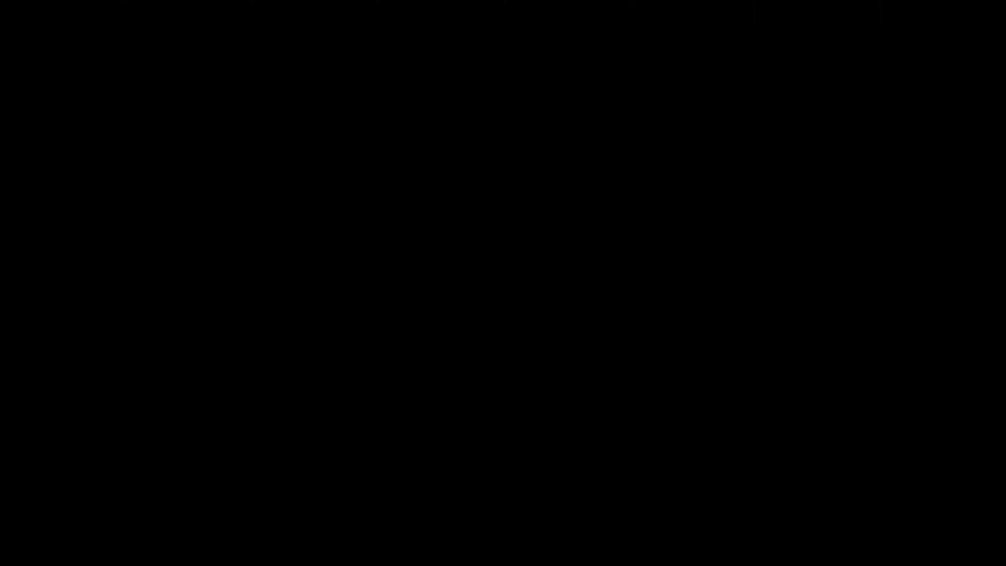
{"action": "scroll", "coordinate": [1001, 228], "scroll_direction": "down", "scroll_amount": 5}
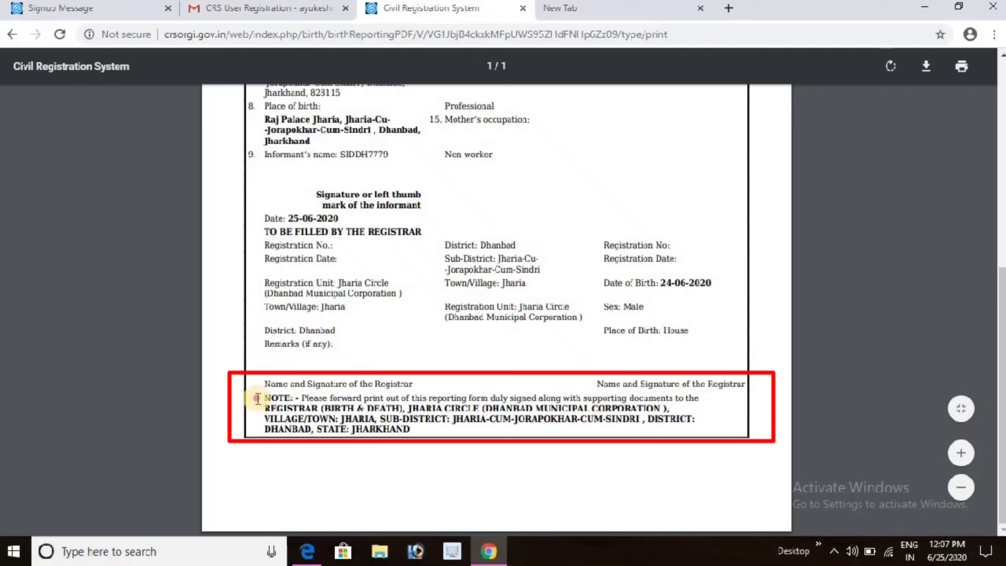
{"action": "left_click_drag", "start_coordinate": [257, 398], "coordinate": [551, 446]}
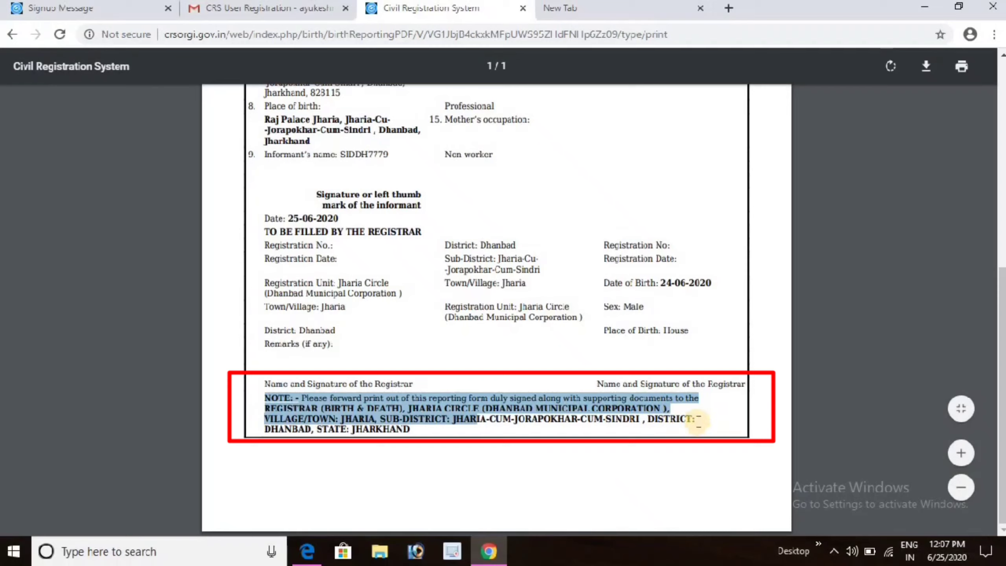
{"action": "mouse_move", "coordinate": [697, 420]}
{"action": "left_mouse_down"}
{"action": "mouse_move", "coordinate": [498, 426]}
{"action": "mouse_move", "coordinate": [424, 417]}
{"action": "mouse_move", "coordinate": [251, 438]}
{"action": "left_mouse_up"}
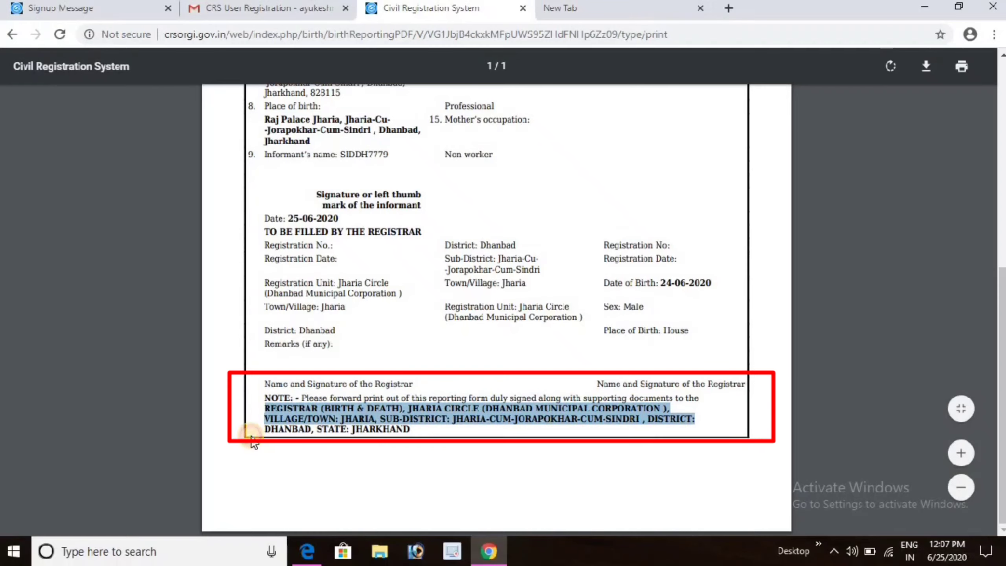
{"action": "left_click", "coordinate": [261, 386]}
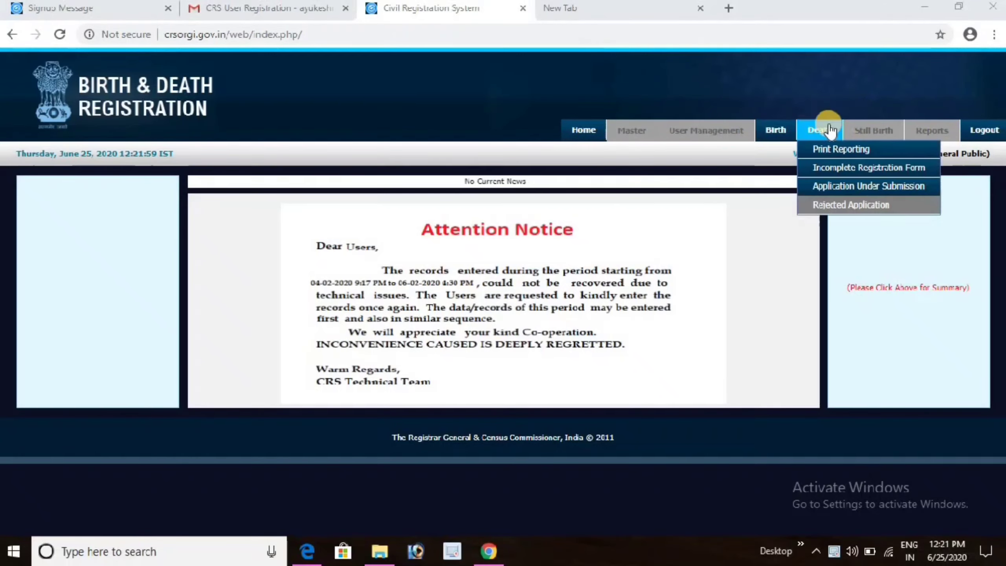
Search Birth > Application Under Submission to list the 24-06-2020 New Application.
{"action": "mouse_move", "coordinate": [786, 133]}
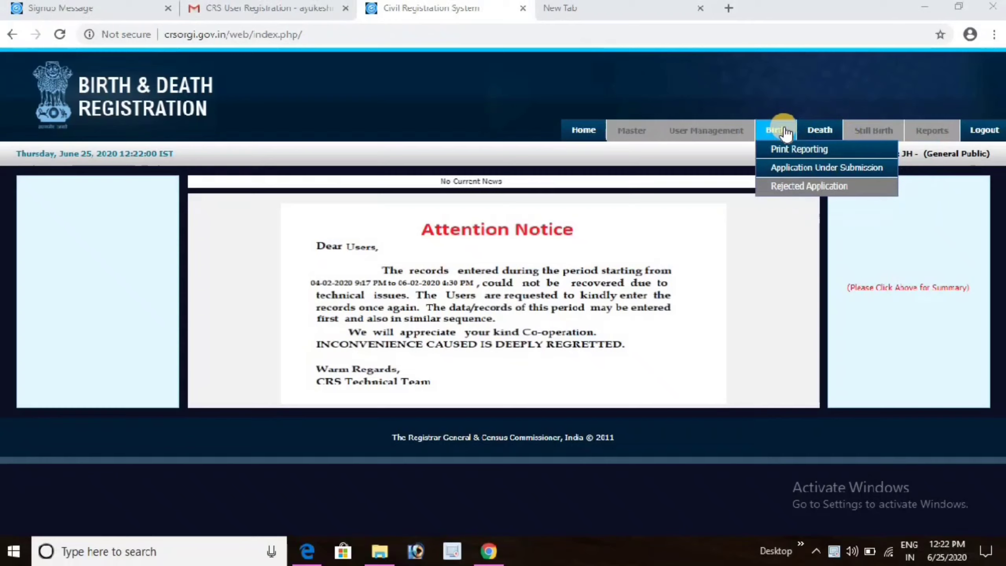
{"action": "left_click", "coordinate": [785, 176]}
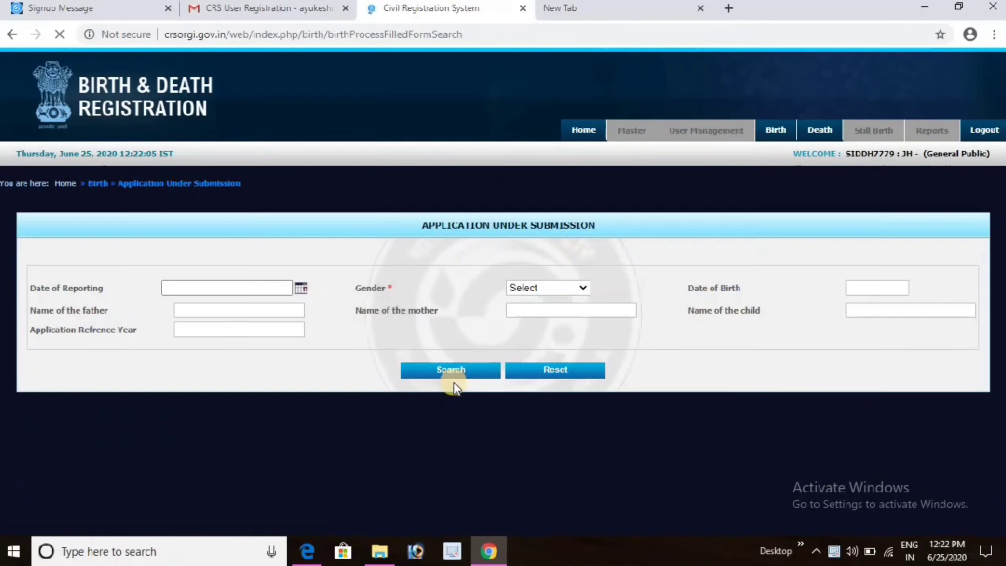
{"action": "left_click", "coordinate": [452, 373]}
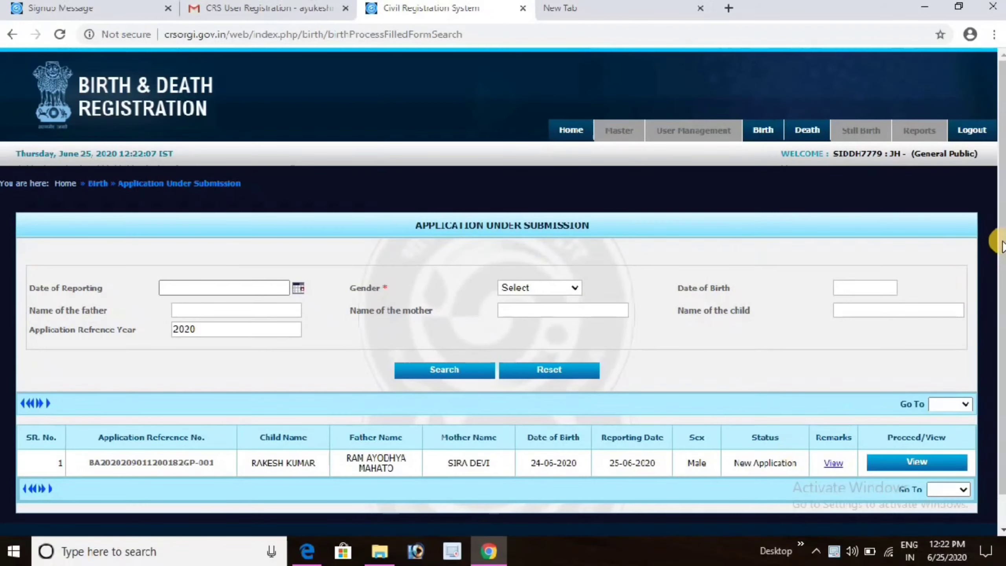
{"action": "left_click_drag", "start_coordinate": [1001, 249], "coordinate": [1000, 328]}
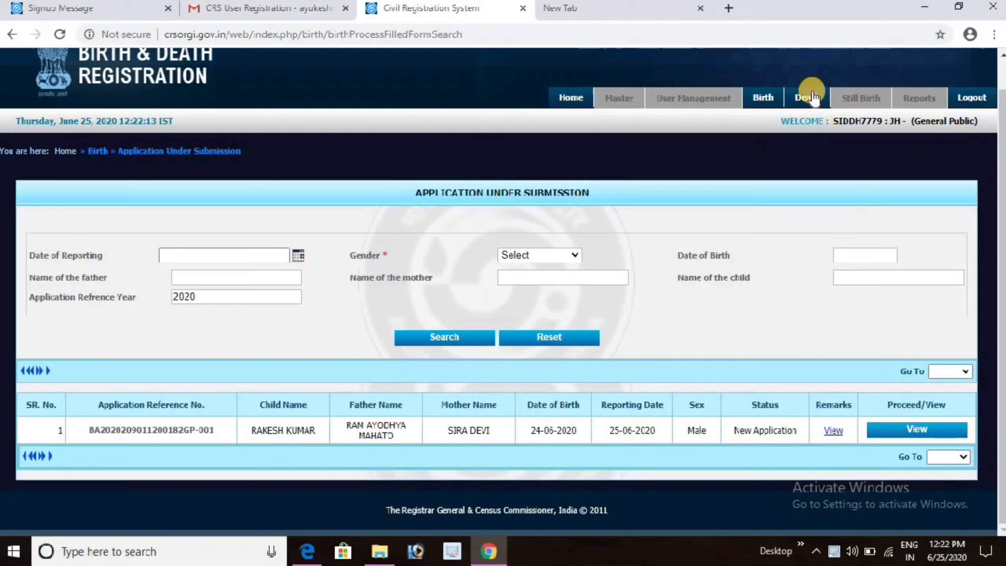
{"action": "mouse_move", "coordinate": [776, 99]}
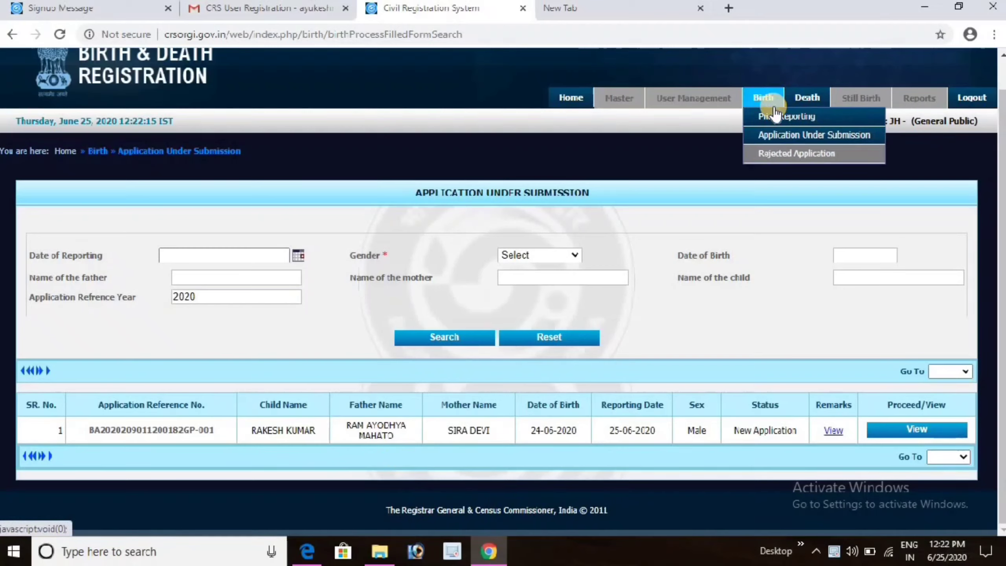
{"action": "left_click", "coordinate": [774, 155]}
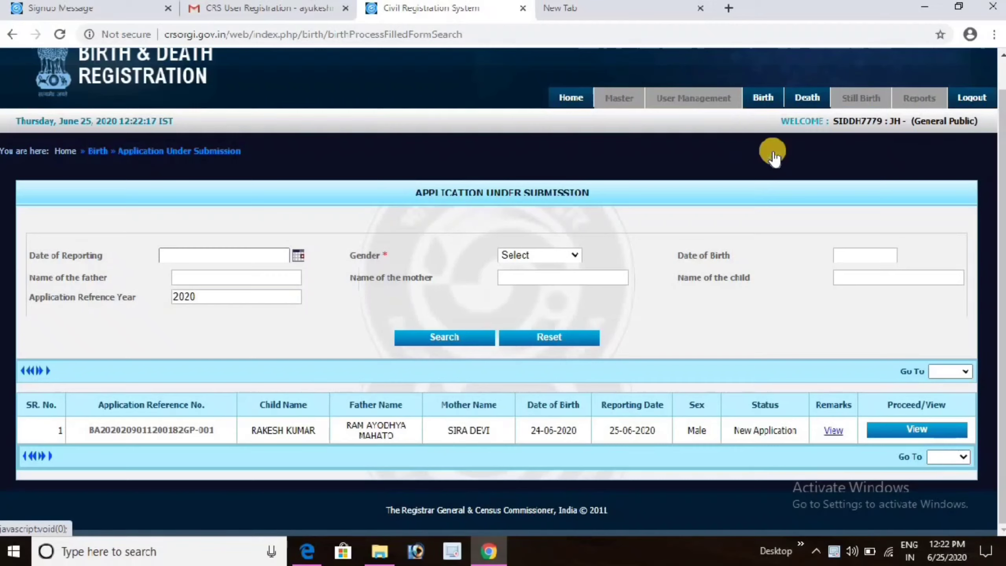
{"action": "mouse_move", "coordinate": [764, 97]}
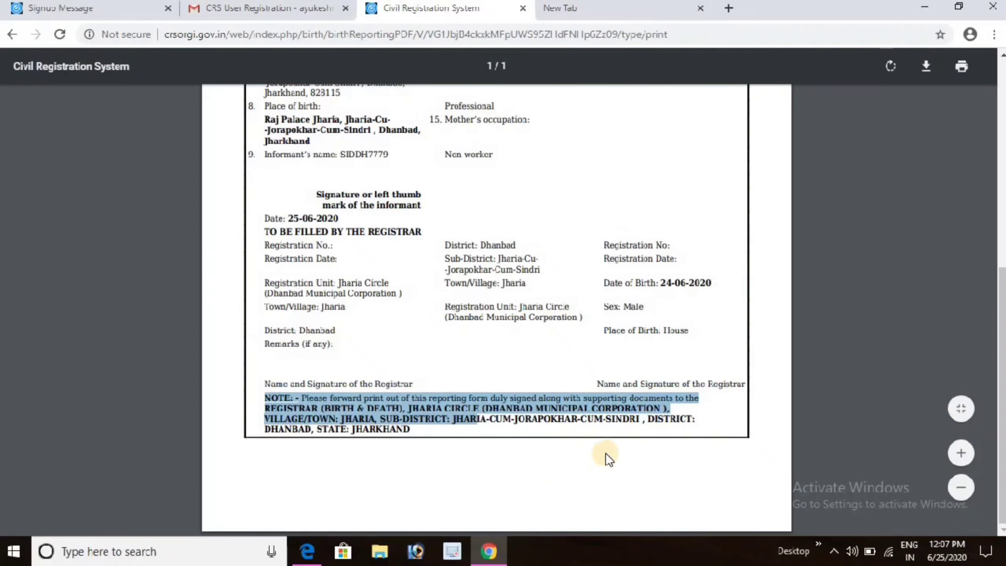
{"action": "left_click_drag", "start_coordinate": [601, 456], "coordinate": [466, 421]}
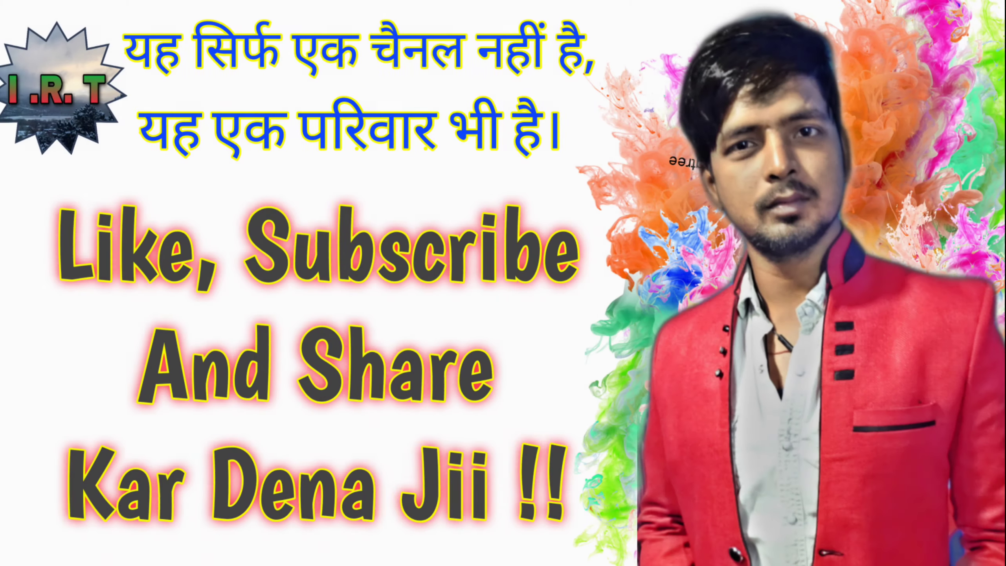